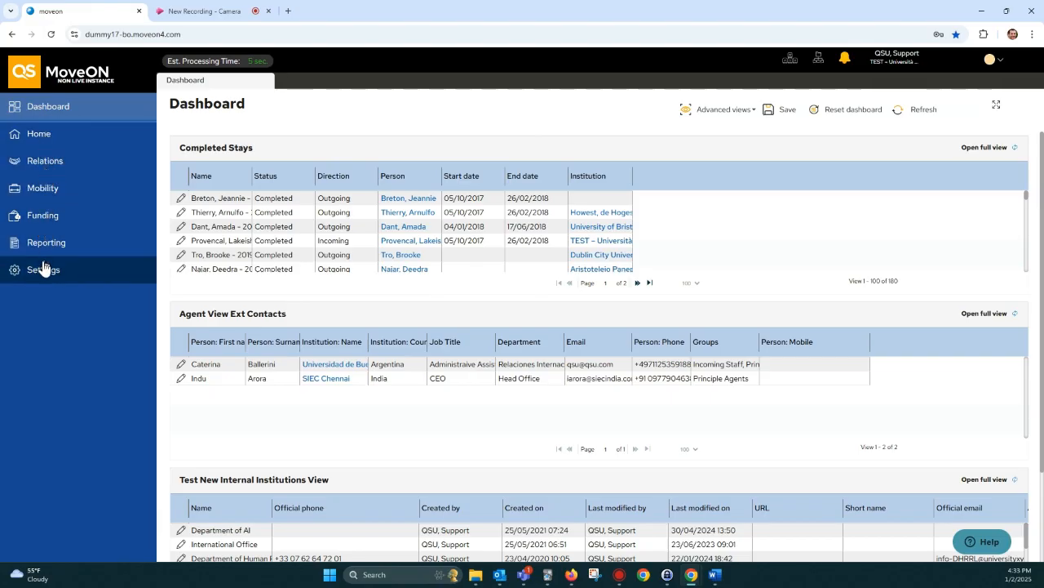
Open Advanced Publisher from the online services settings and log in with the saved admin credentials
left_click(52, 277)
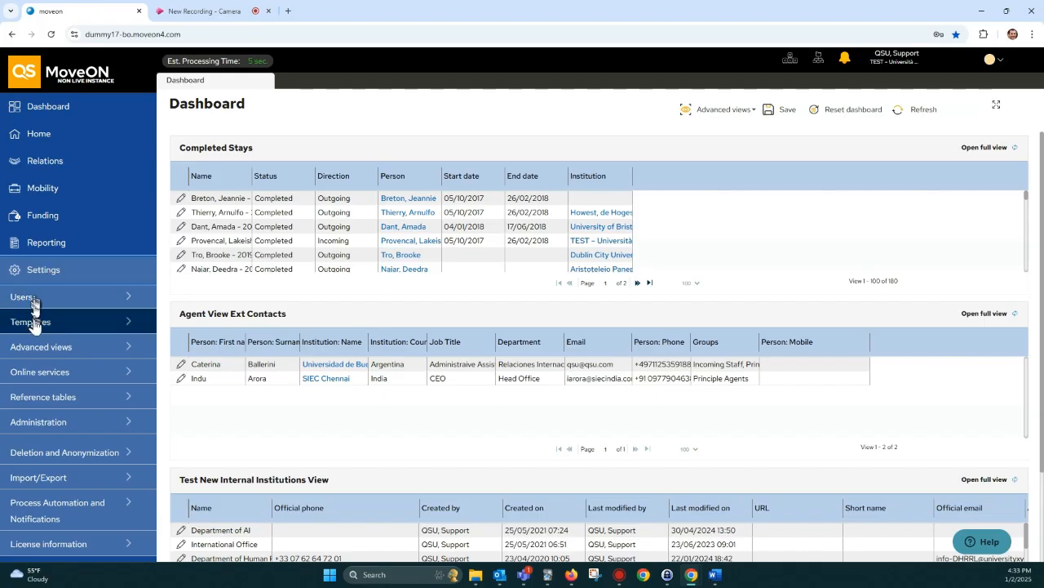
left_click(34, 372)
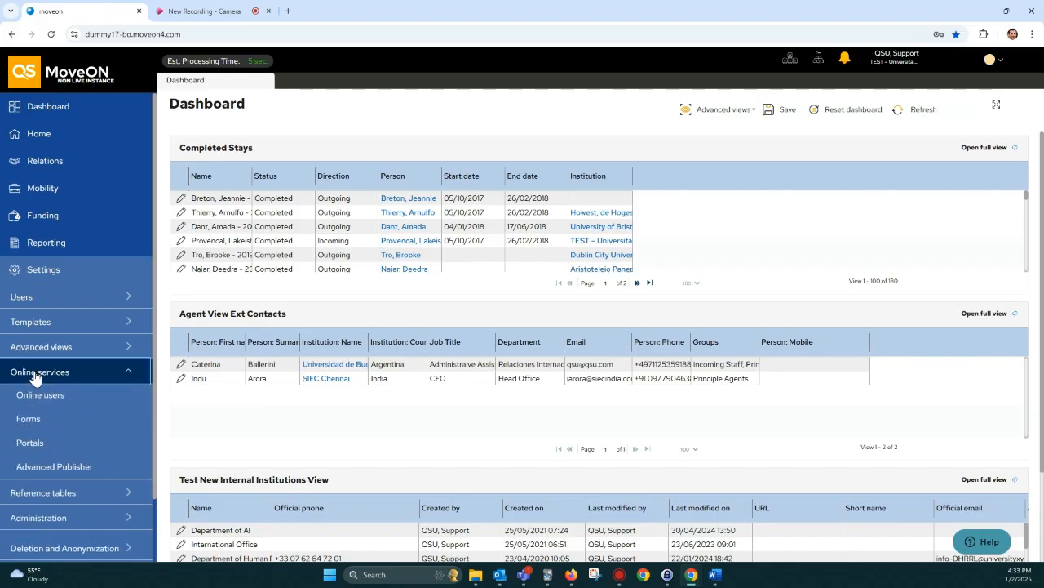
left_click(62, 475)
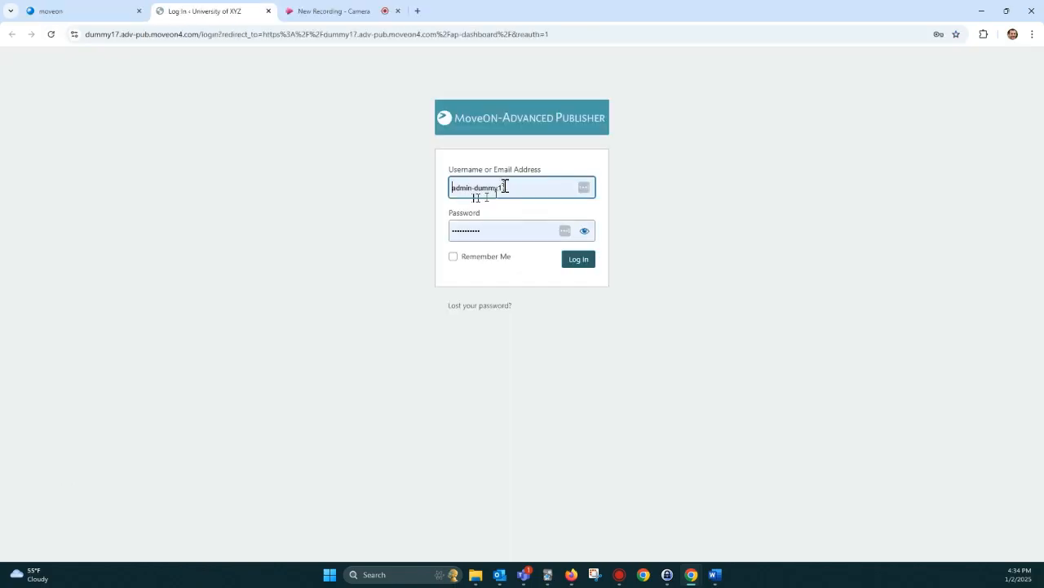
left_click(567, 263)
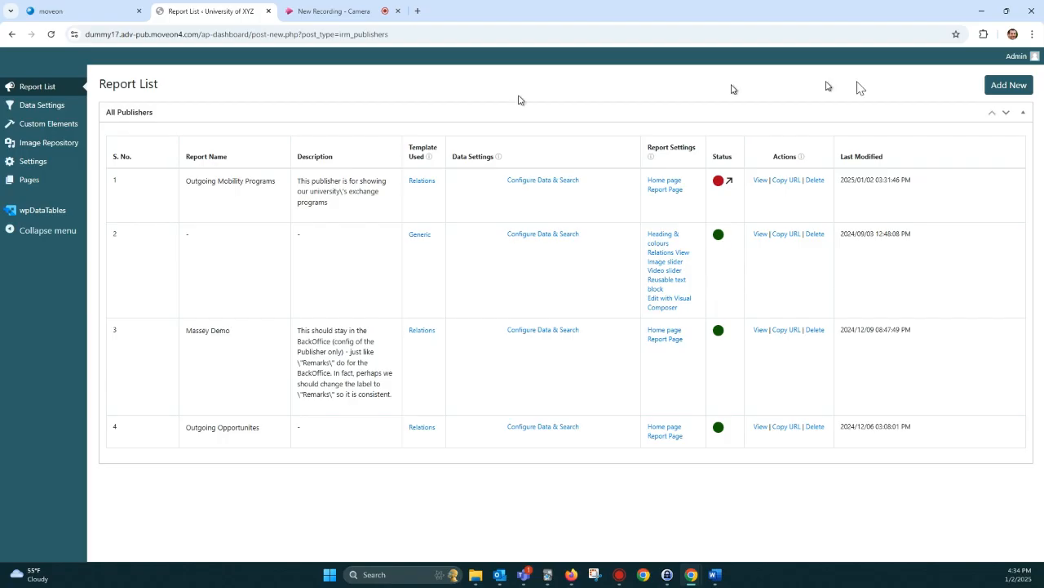
left_click(1008, 114)
left_click(994, 115)
left_click(1007, 114)
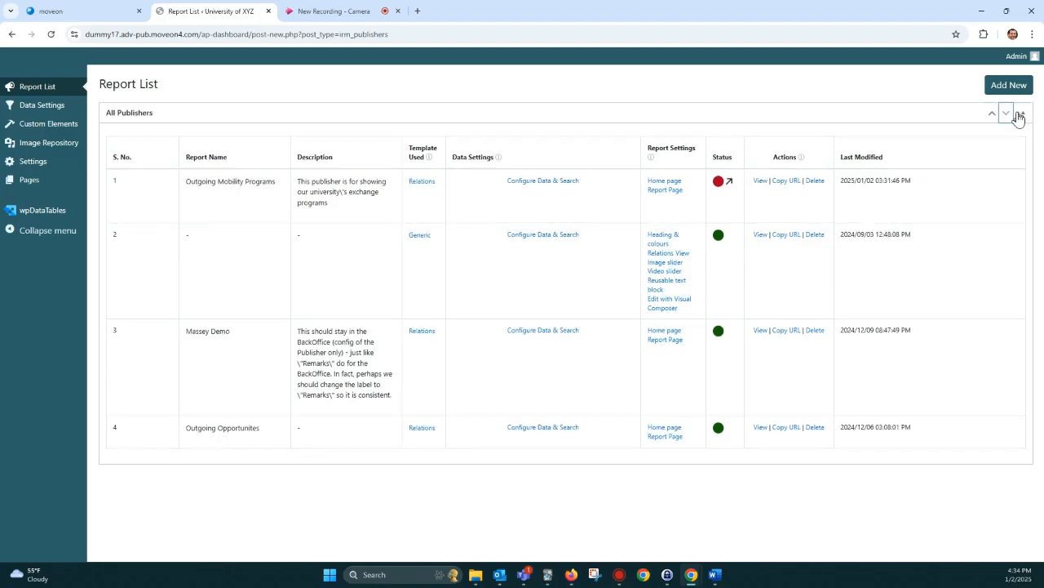
left_click(1021, 115)
left_click(1023, 116)
Delete the Massey Demo publisher, confirming with the text "Delete me"
left_click(815, 331)
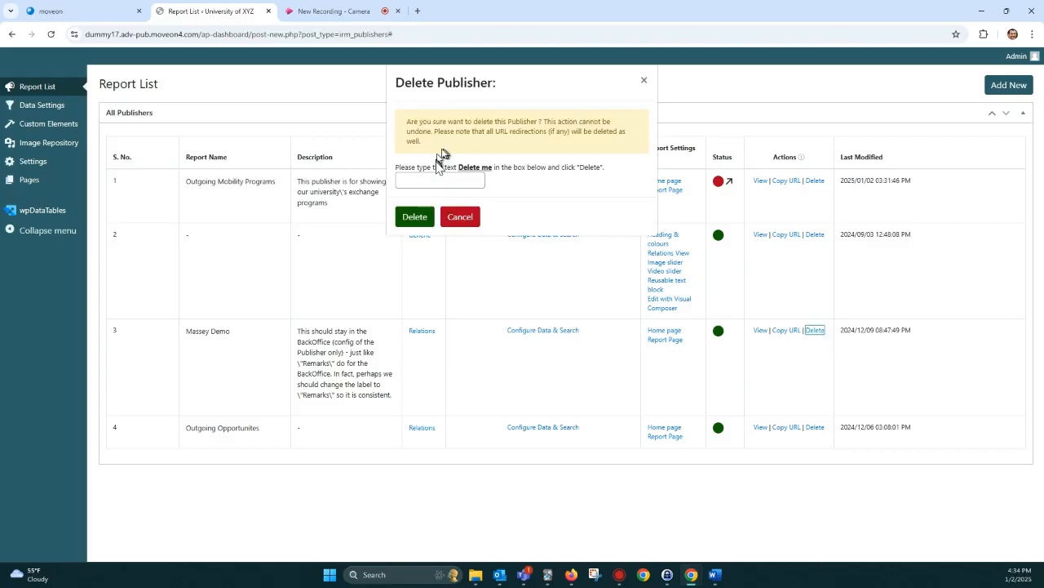
left_click(437, 181)
left_click(442, 204)
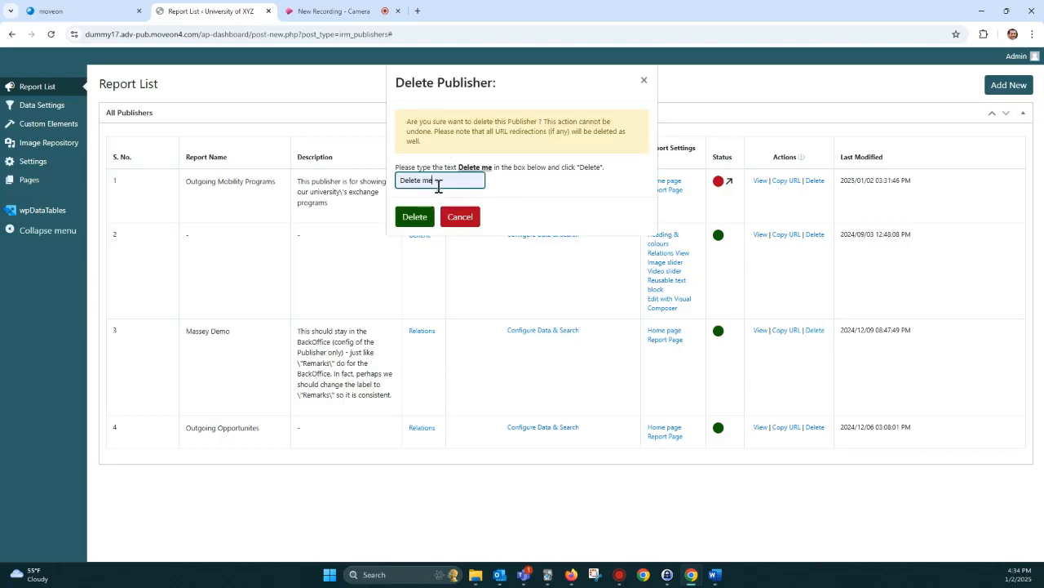
left_click(415, 217)
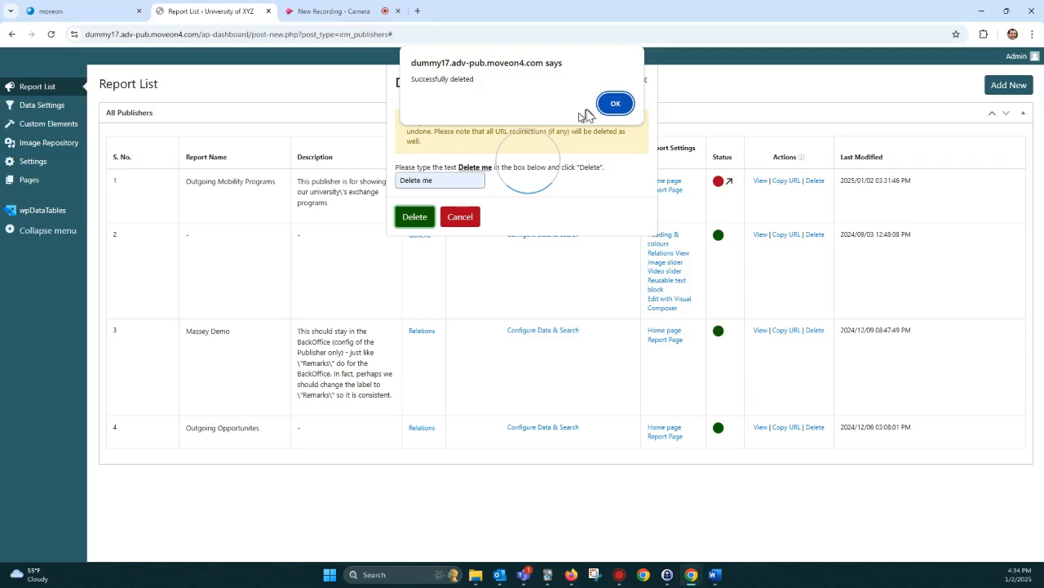
left_click(612, 106)
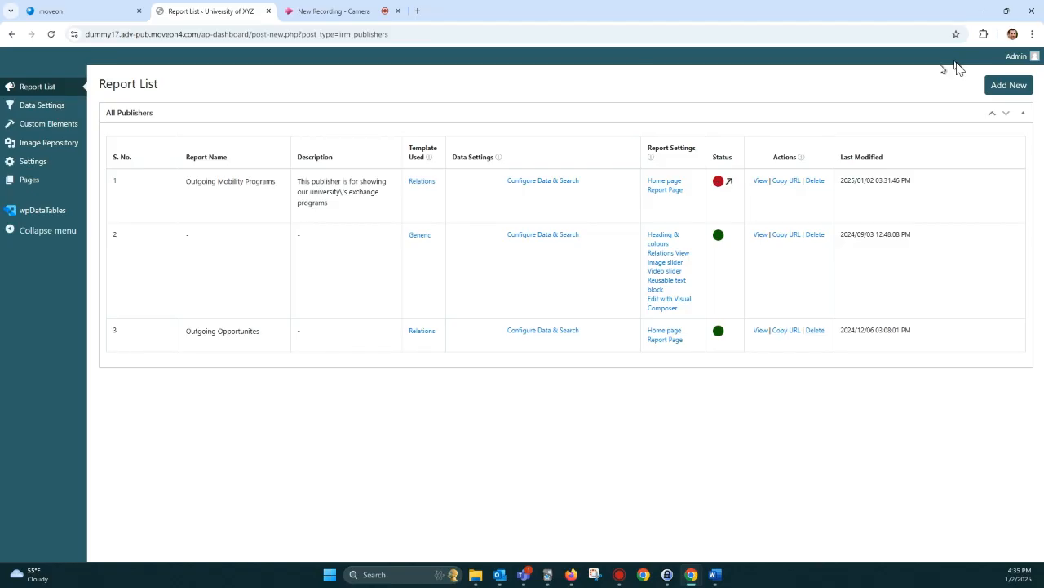
Add a new report named "-" with the description "tbd", based on Relations (Template 1)
left_click(1011, 86)
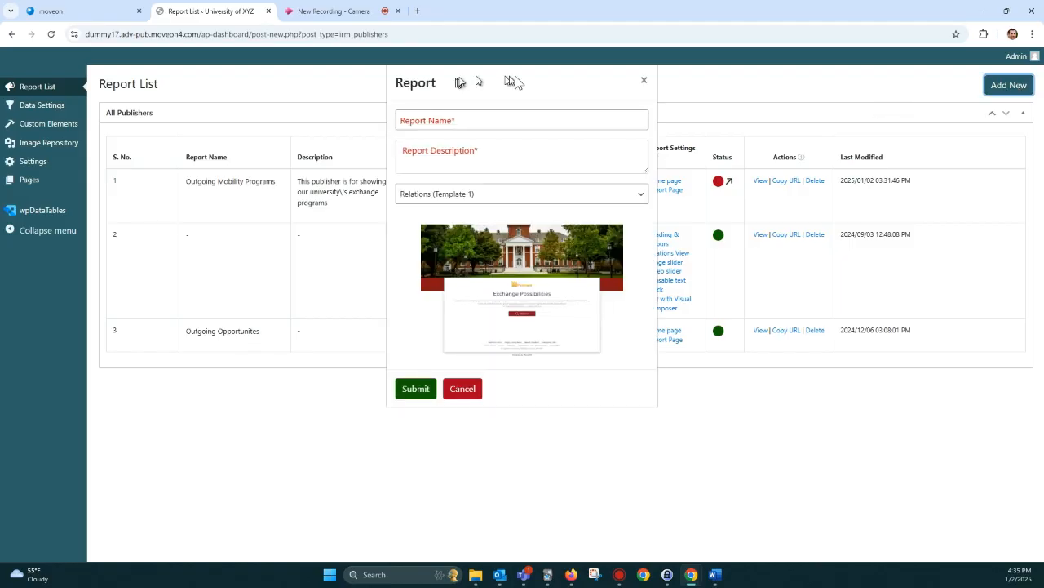
double_click(421, 84)
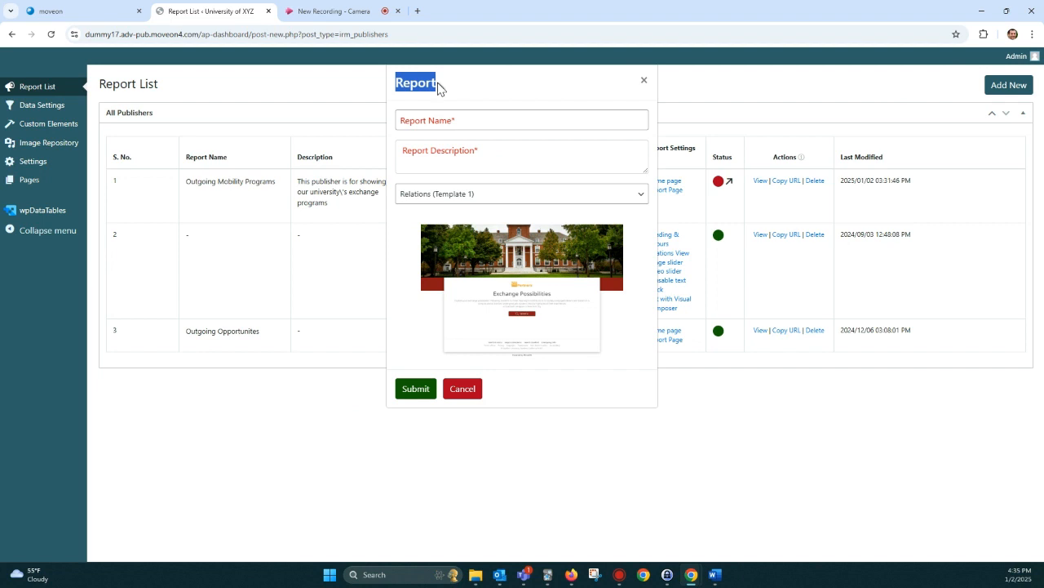
left_click(435, 123)
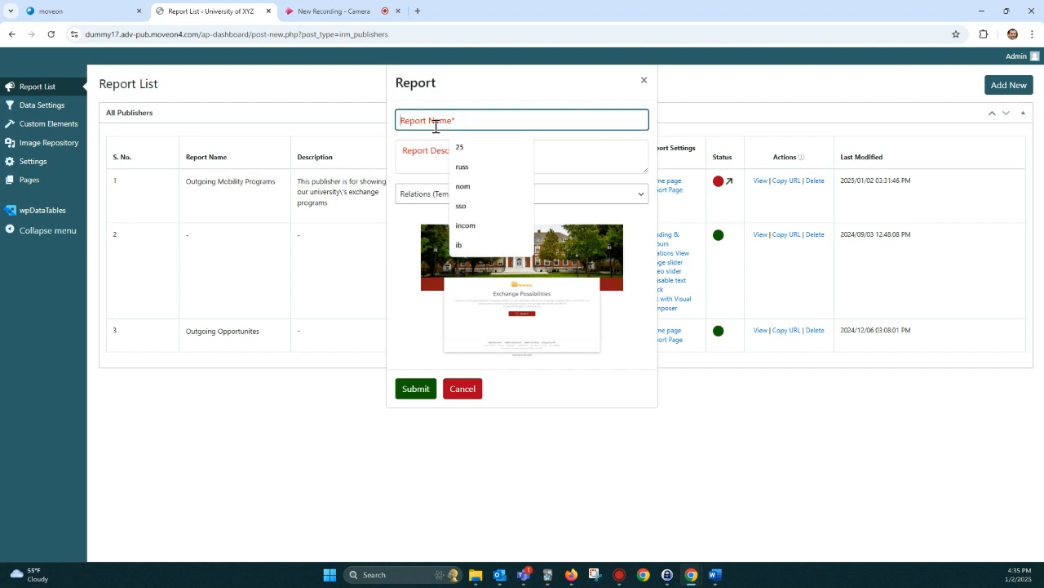
type("-")
left_click(427, 156)
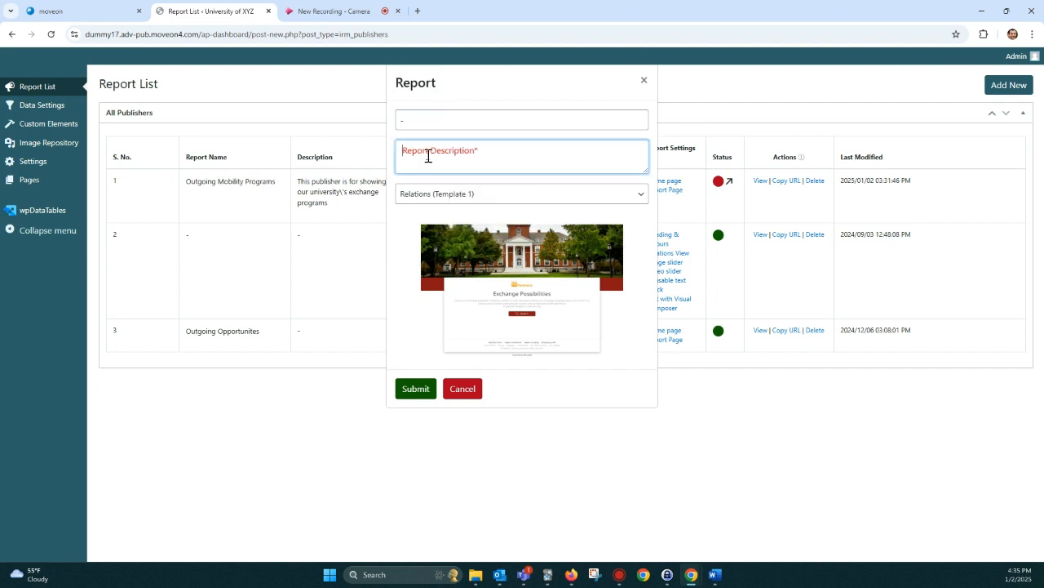
type("tbdf")
key("BackSpace")
left_click(452, 202)
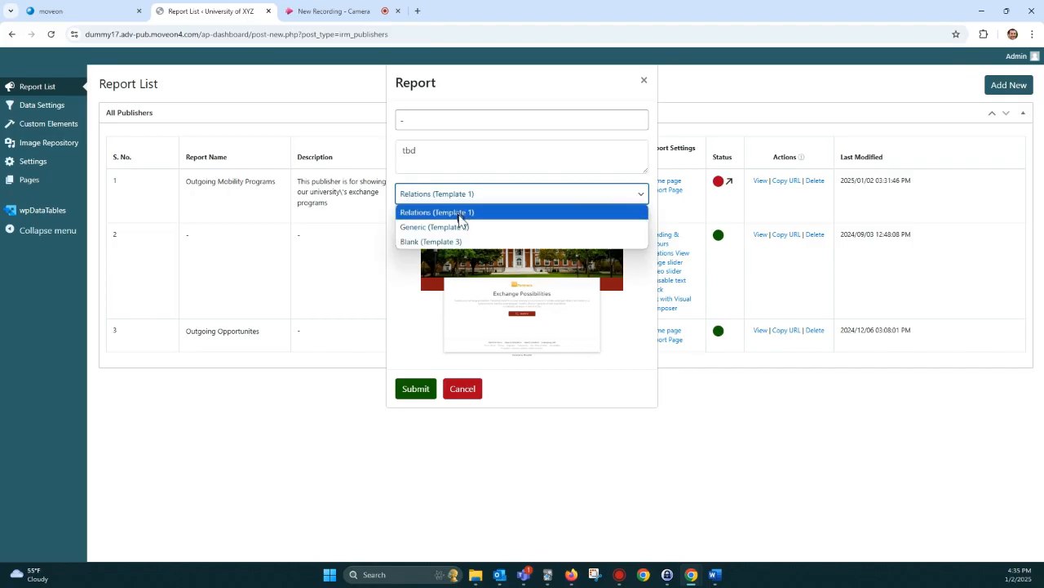
left_click(455, 210)
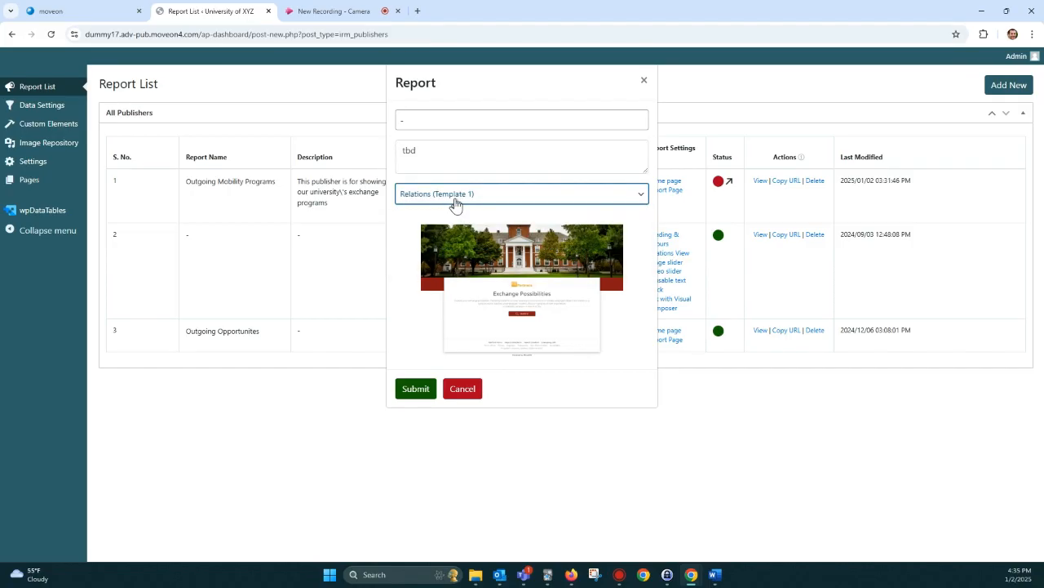
left_click(412, 390)
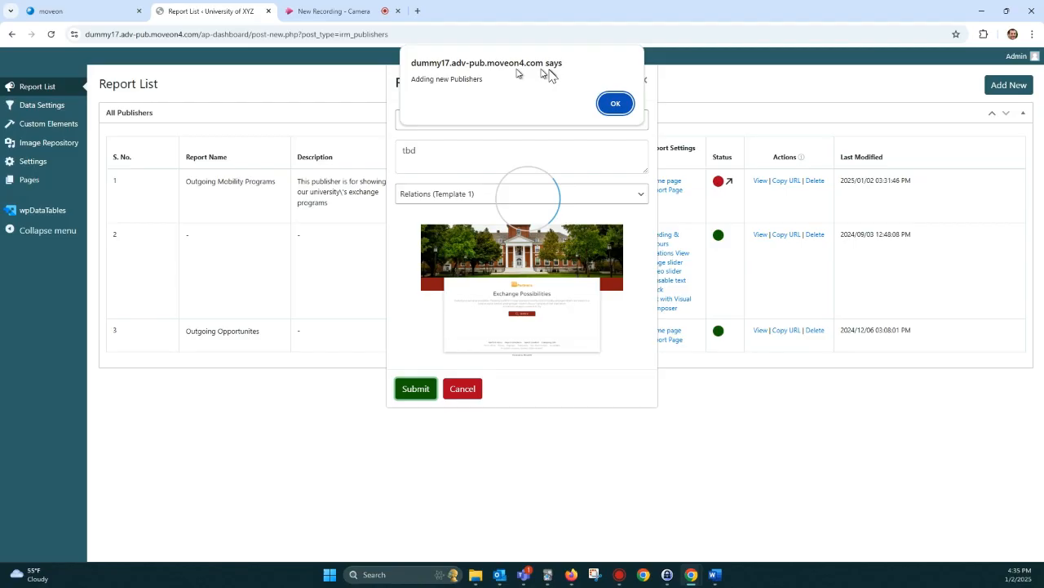
left_click(615, 104)
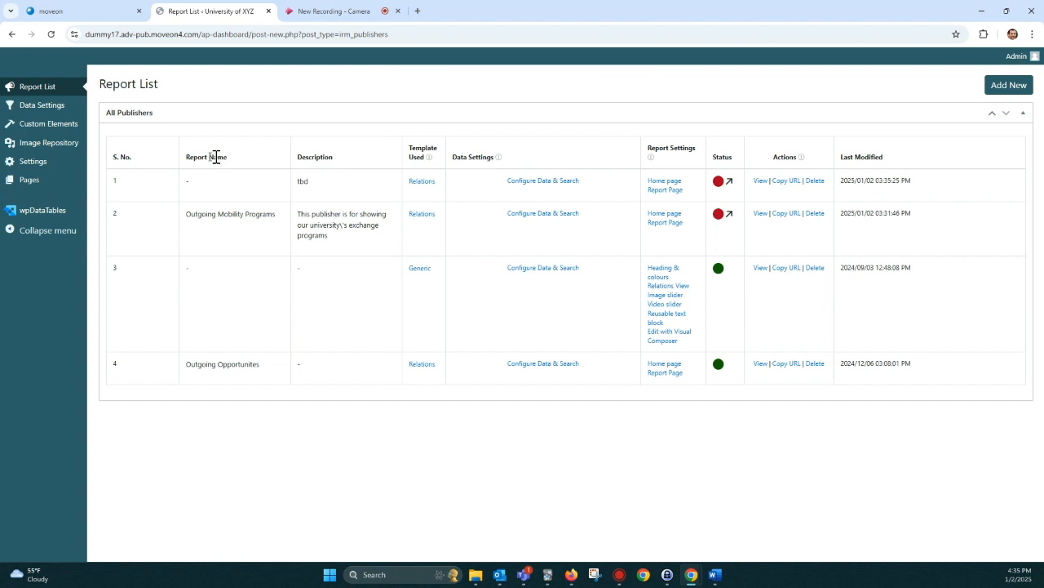
Rename the newly added "-" report with the description "tbd" as "My 1st Publisher"
left_click(189, 181)
left_click(189, 181)
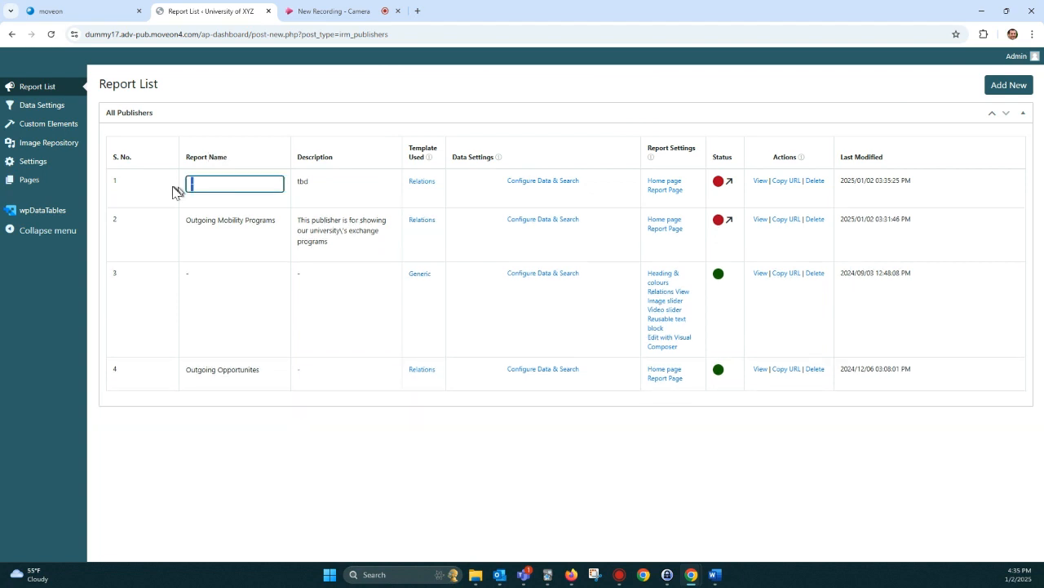
type("My 1st Publisher")
left_click(309, 181)
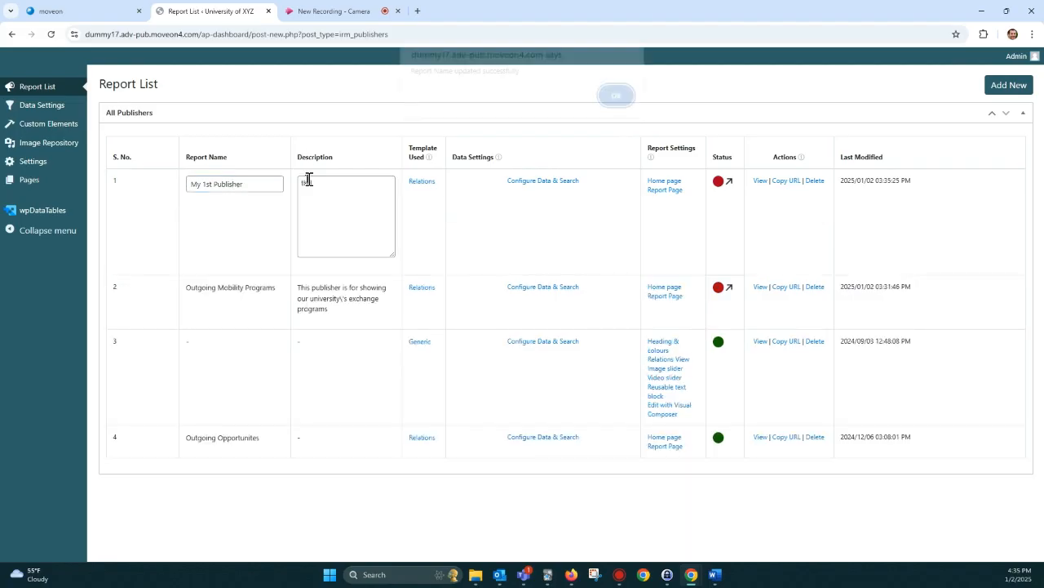
left_click(612, 106)
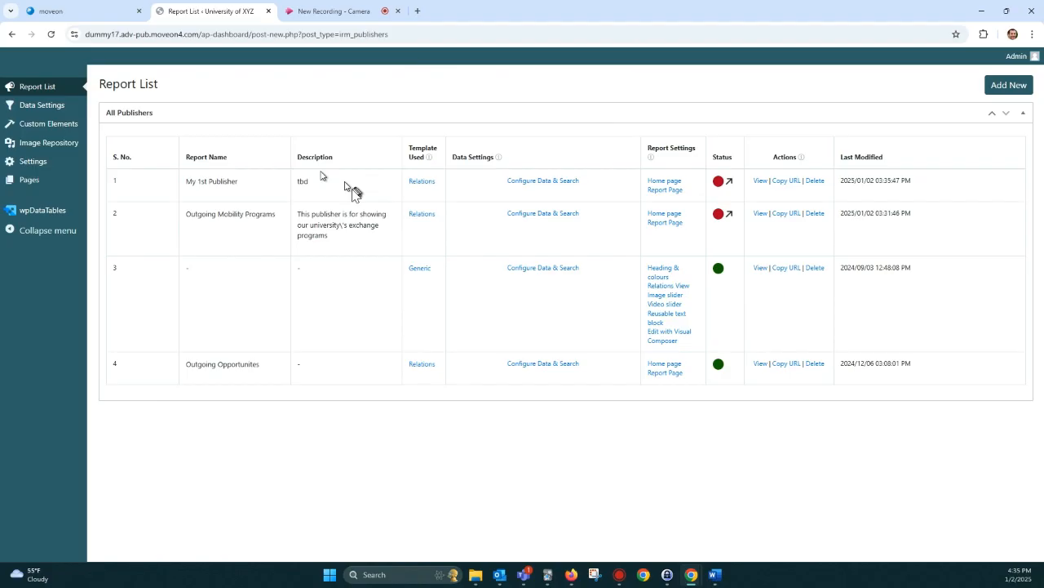
Change the description of My 1st Publisher to "This is my description"
left_click(310, 183)
left_click_drag(310, 183, 283, 182)
type("Thsi is my description")
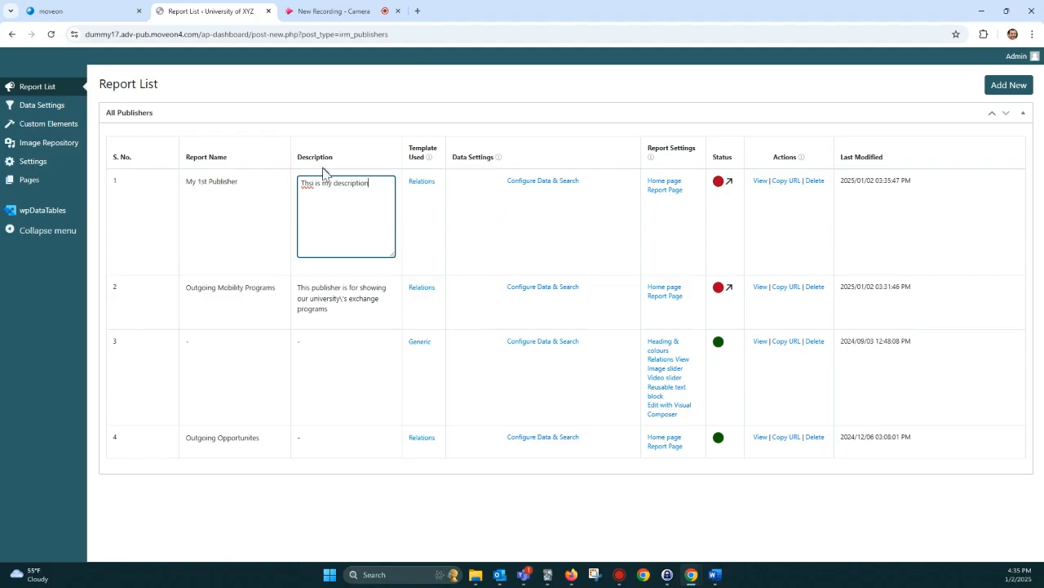
key("BackSpace")
key("BackSpace")
type("is")
left_click(307, 172)
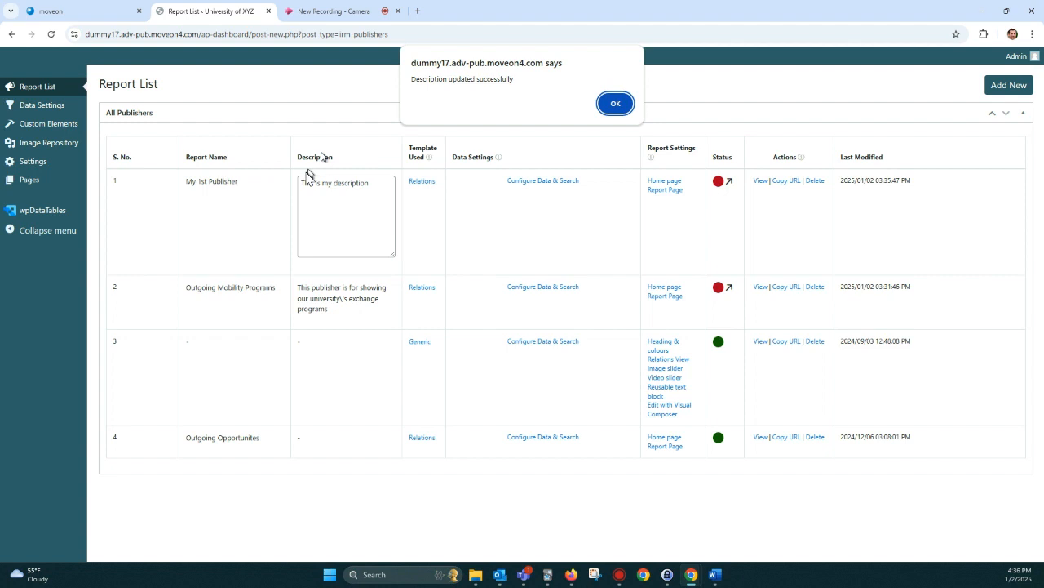
left_click(604, 104)
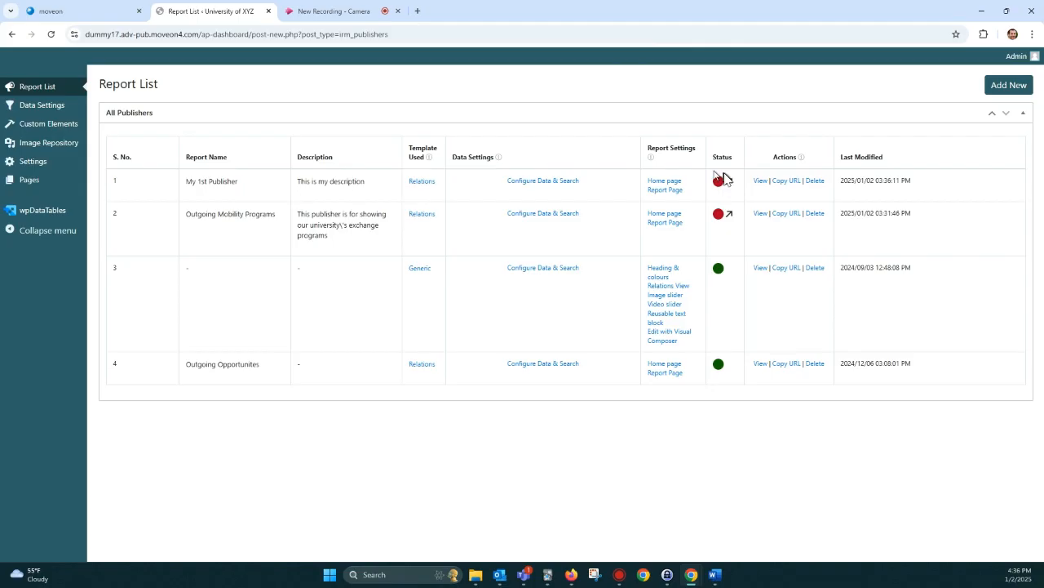
Delete the Outgoing Mobility Programs publisher, confirming with the text "Delete me"
left_click(810, 215)
left_click(434, 181)
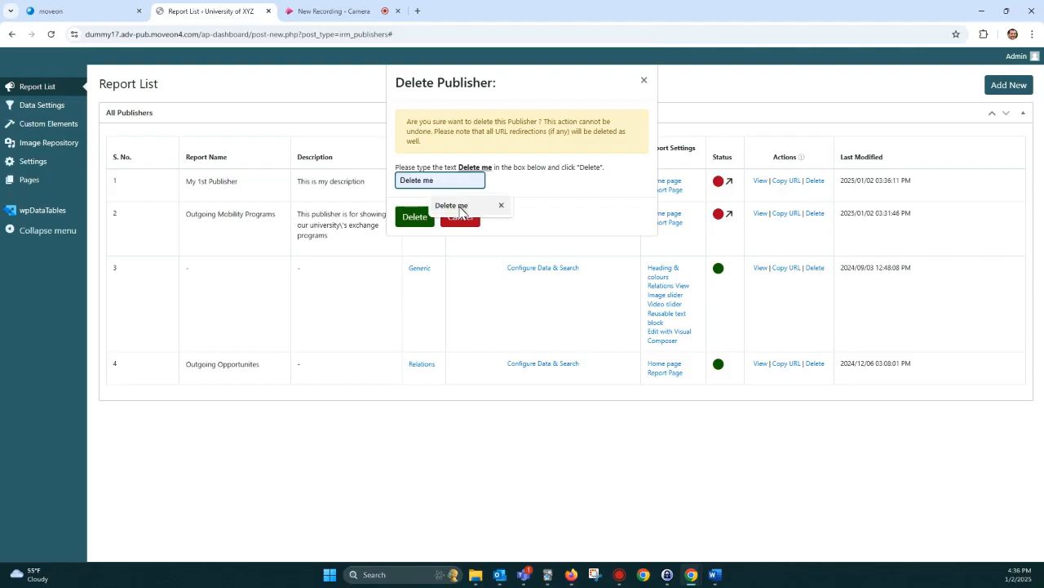
left_click(454, 206)
left_click(418, 217)
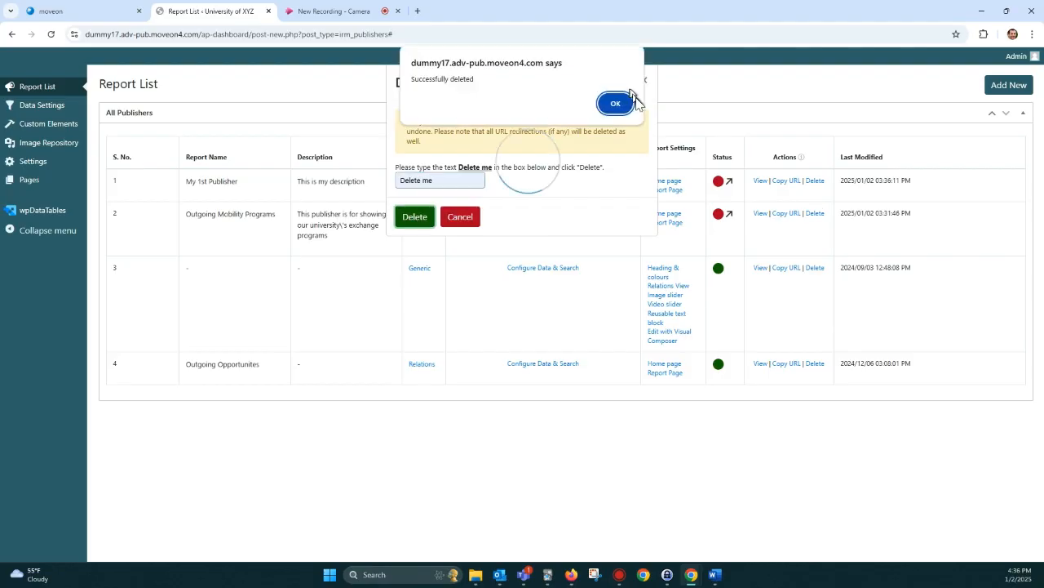
left_click(616, 103)
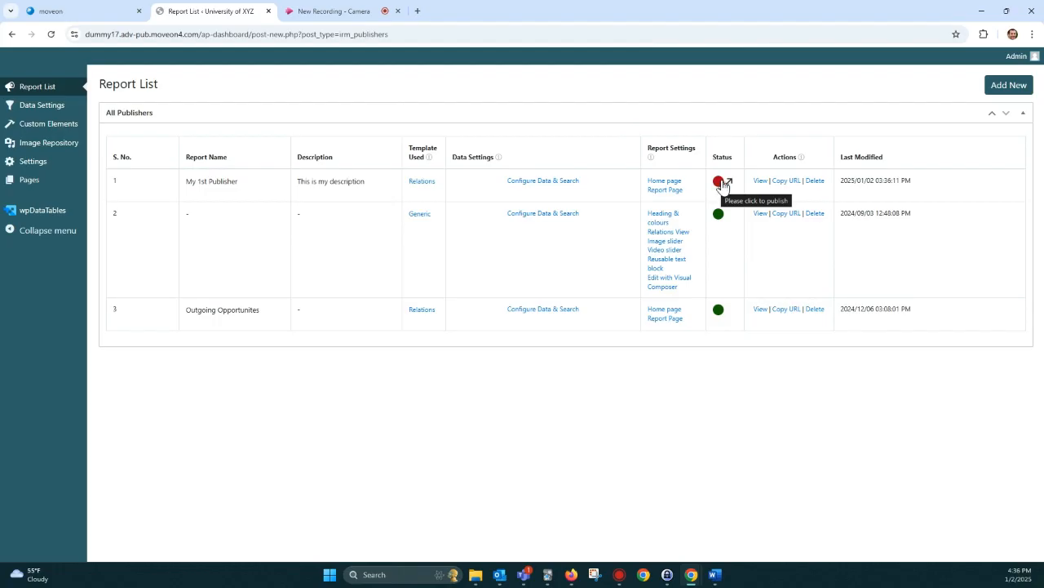
Publish the My 1st Publisher report from the report list
left_click(715, 184)
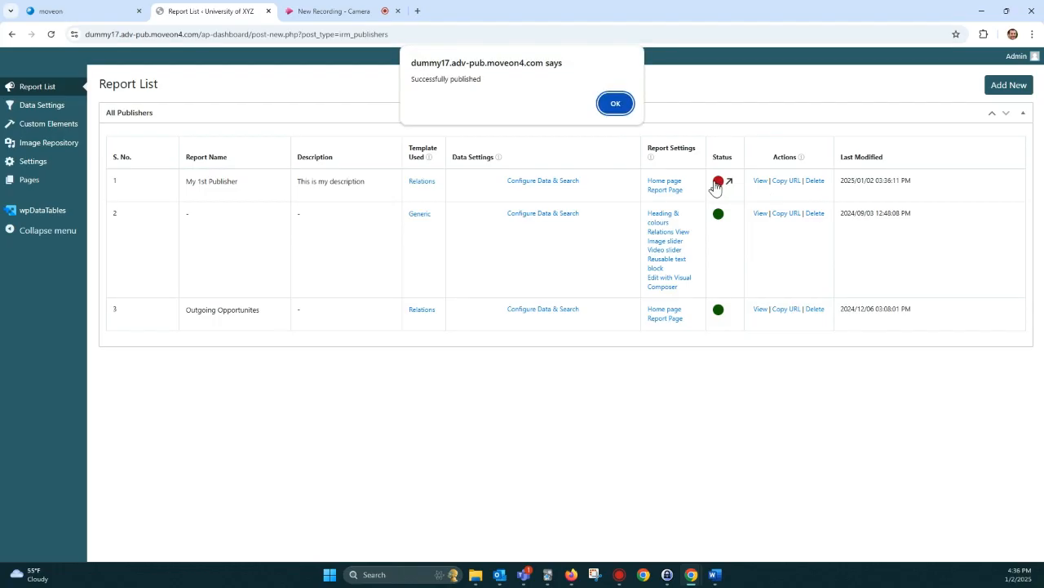
left_click(614, 103)
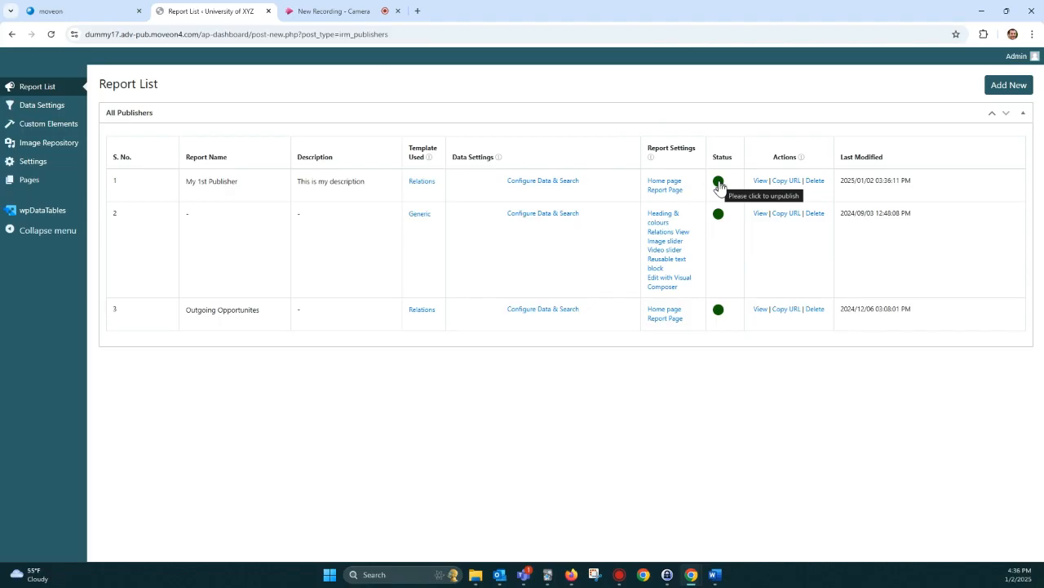
Unpublish the My 1st Publisher report without assigning its existing URL to another publisher
left_click(719, 185)
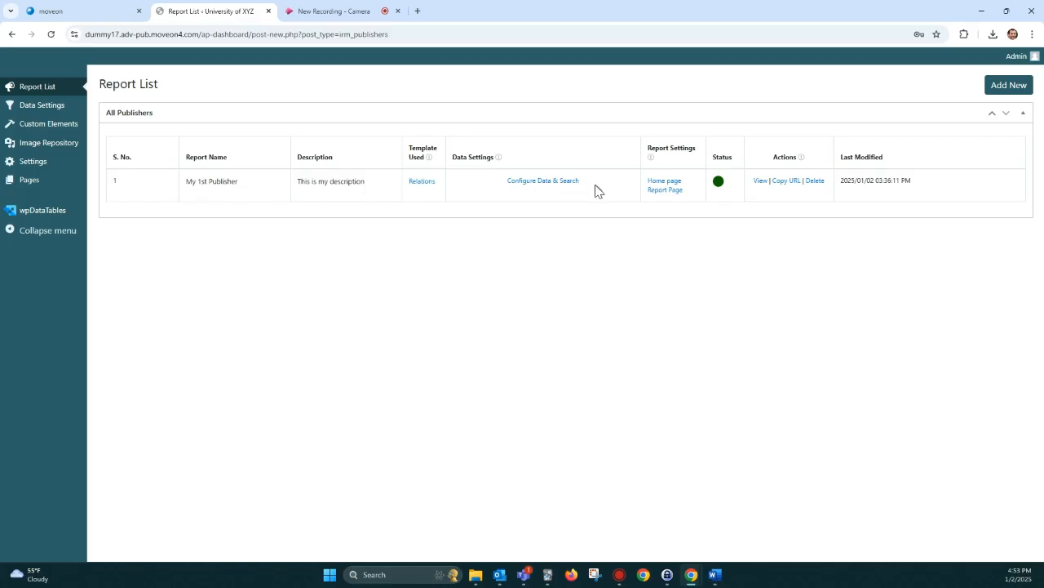
left_click(718, 183)
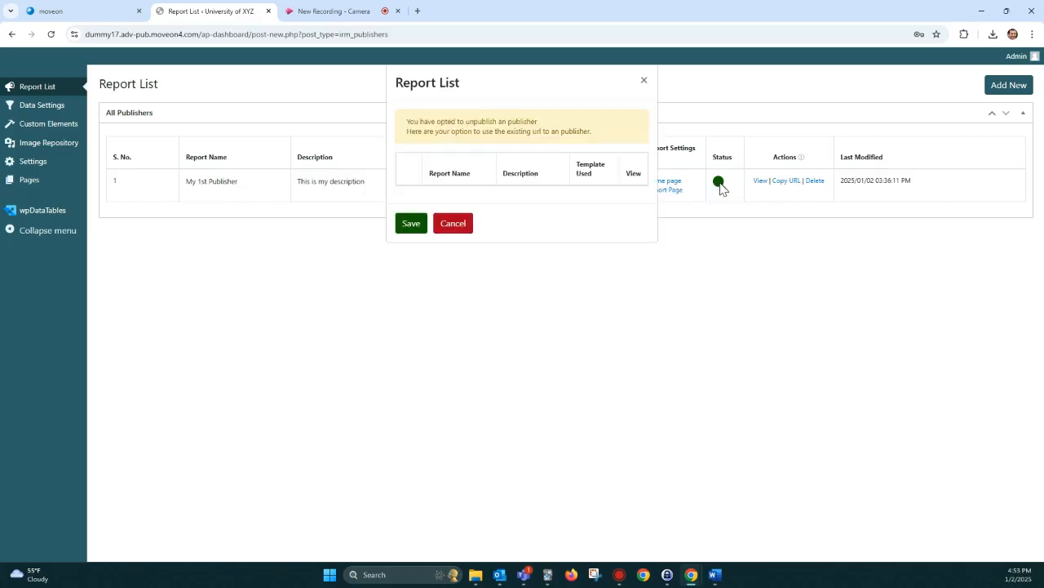
left_click(412, 224)
left_click(569, 106)
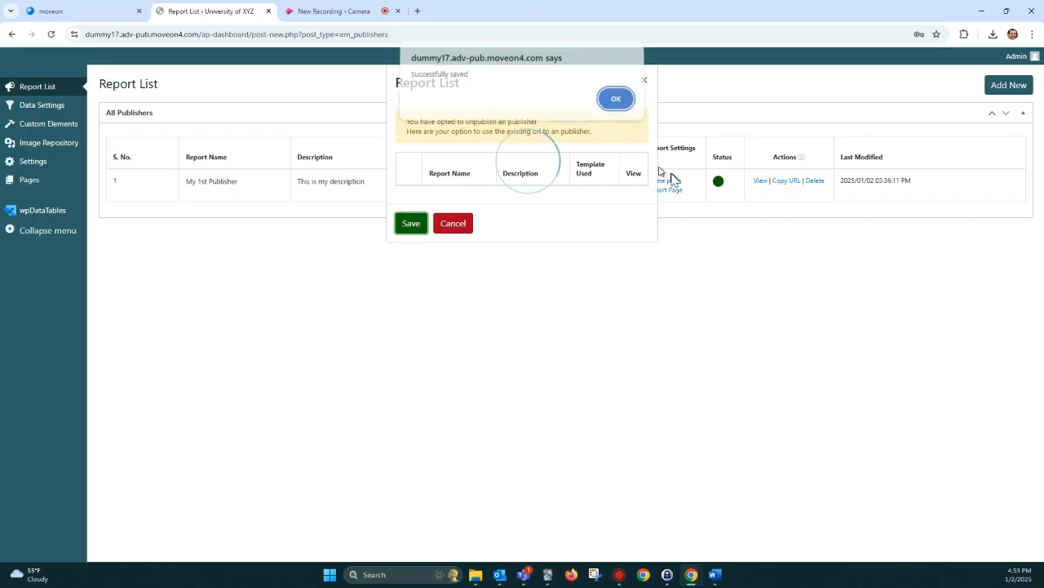
left_click(618, 104)
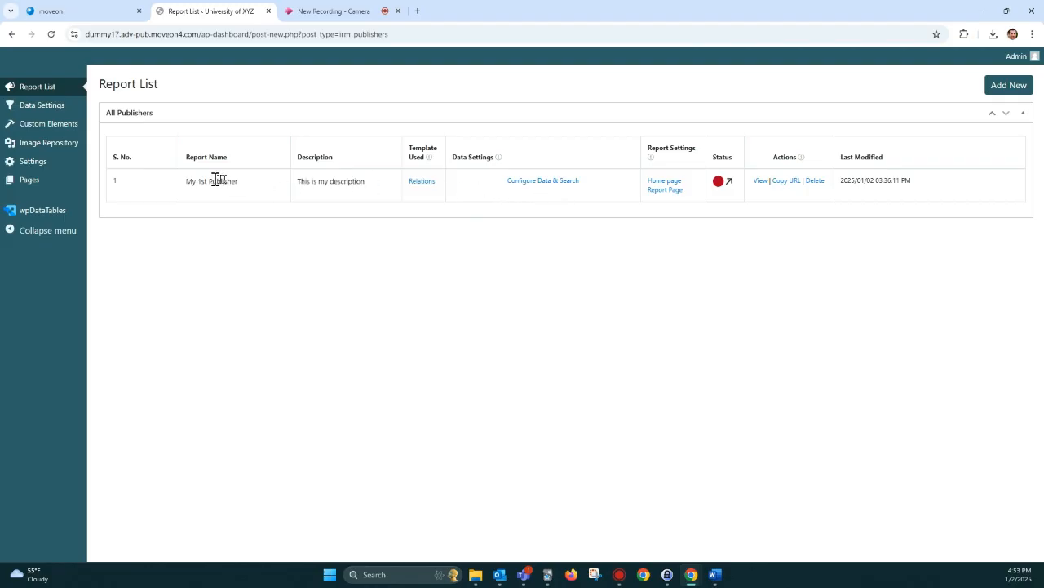
Open the general settings and remove the extra space from the site title so it reads "University of XYZ"
mouse_move(30, 168)
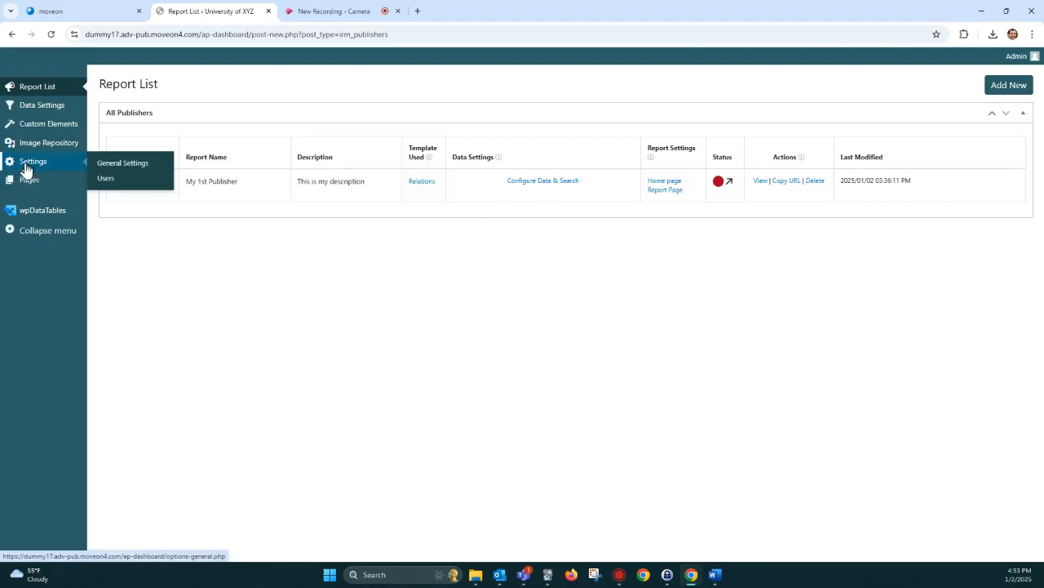
left_click(27, 168)
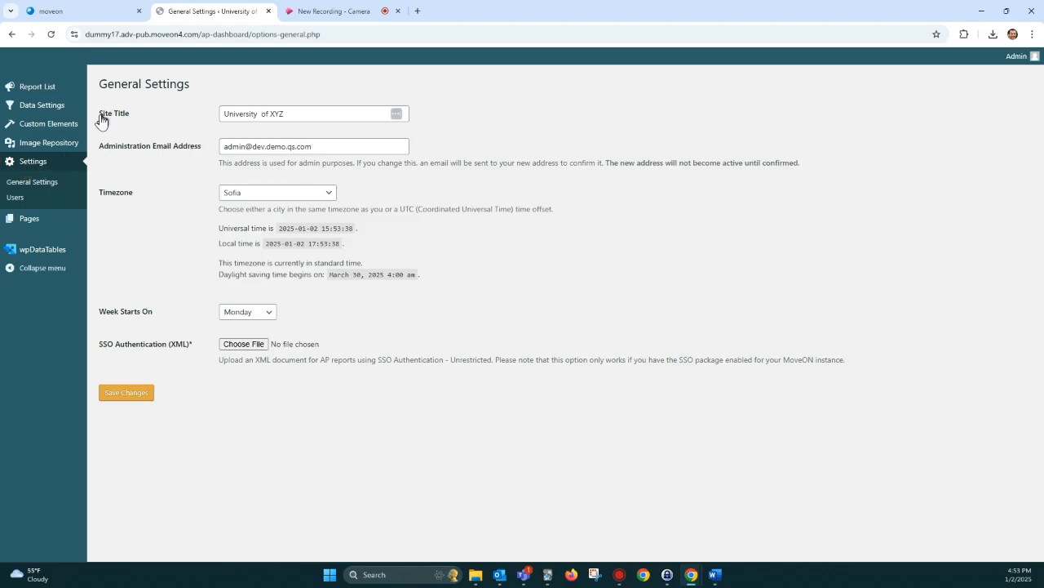
left_click_drag(101, 120, 119, 122)
triple_click(117, 122)
double_click(114, 122)
left_click(262, 114)
key("BackSpace")
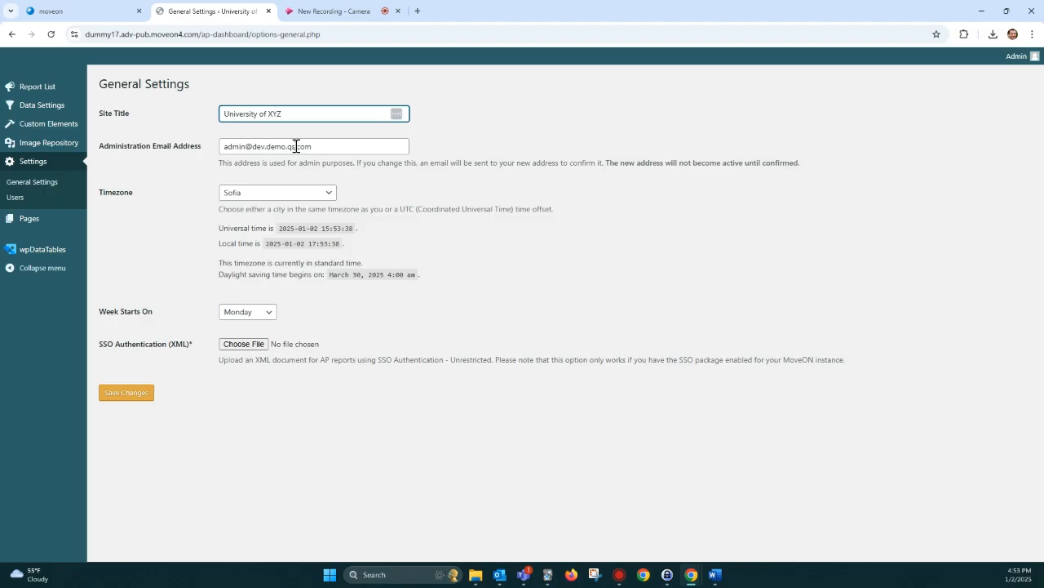
Set the site's timezone to Skopje and highlight the SSO Authentication (XML) setting
left_click(243, 197)
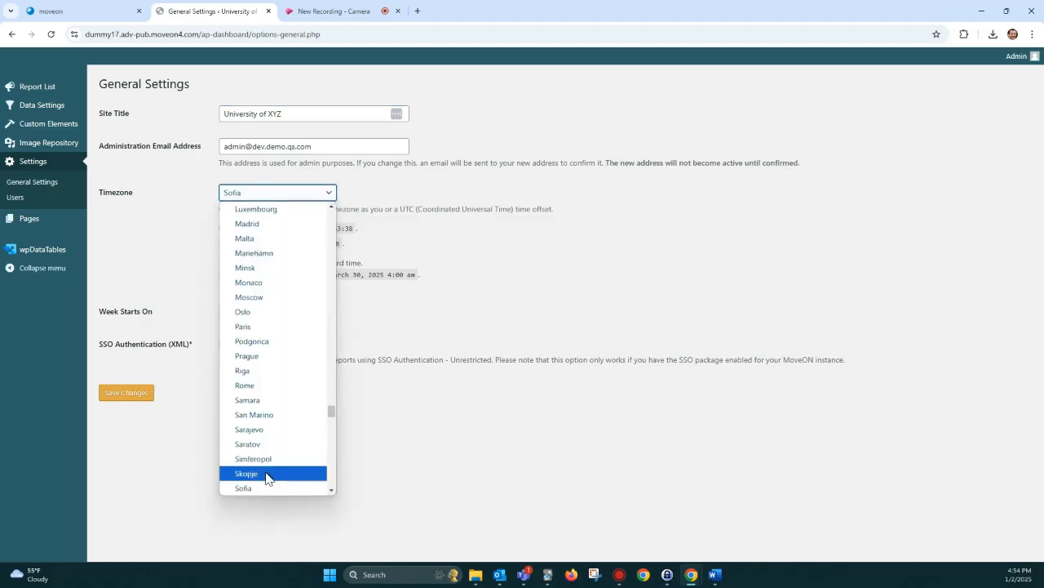
left_click(267, 474)
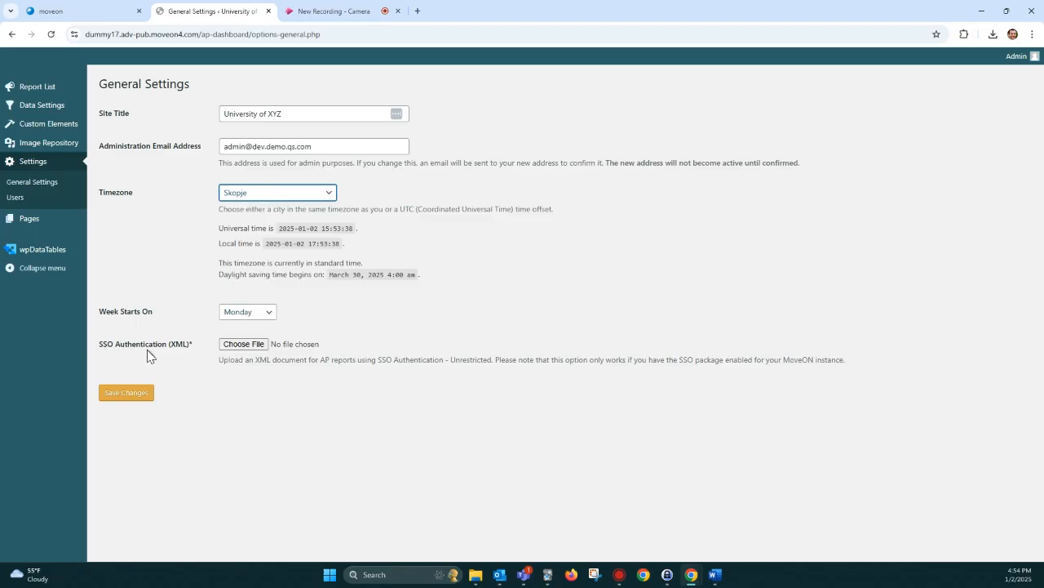
left_click_drag(106, 344, 170, 344)
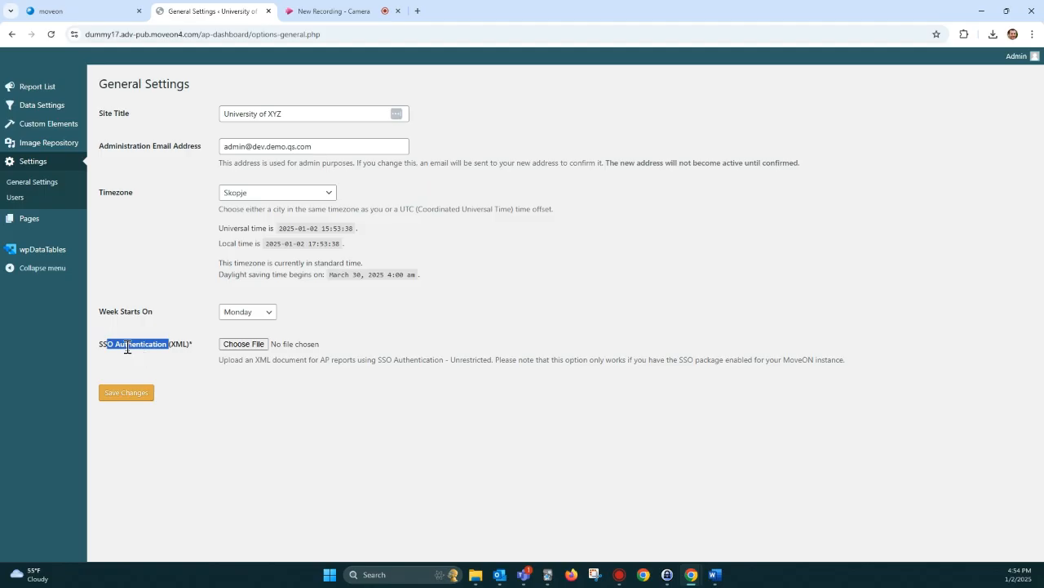
left_click(197, 351)
left_click_drag(119, 345, 169, 345)
Switch to MoveON and open the OB.1) Outgoing General Test form from the online services forms list
left_click(88, 12)
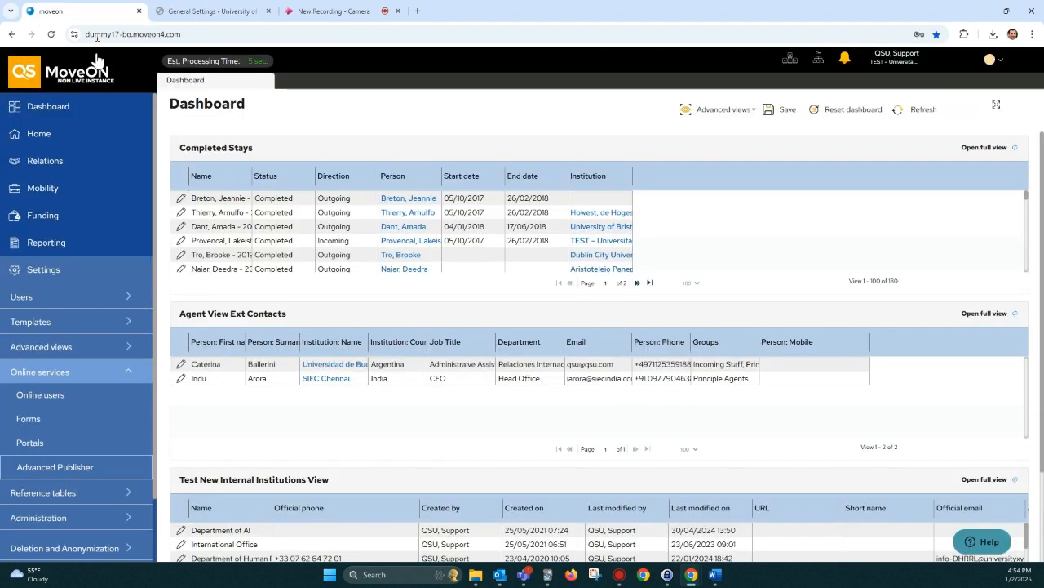
left_click(29, 419)
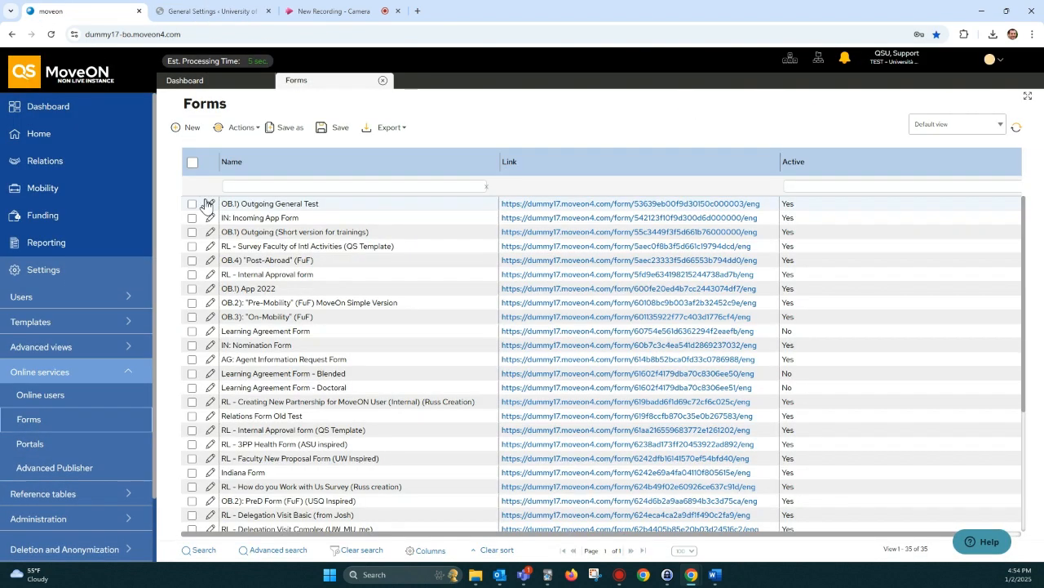
left_click(209, 204)
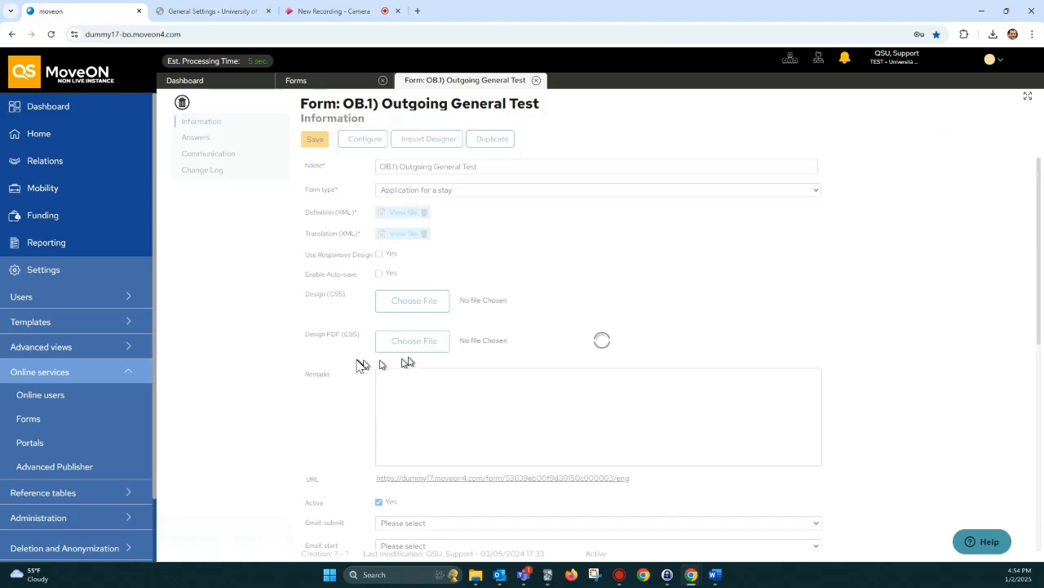
Set the form's authentication type to SSO Authentication and highlight its SSO Authentication (XML) file field
scroll(361, 365, "down", 2)
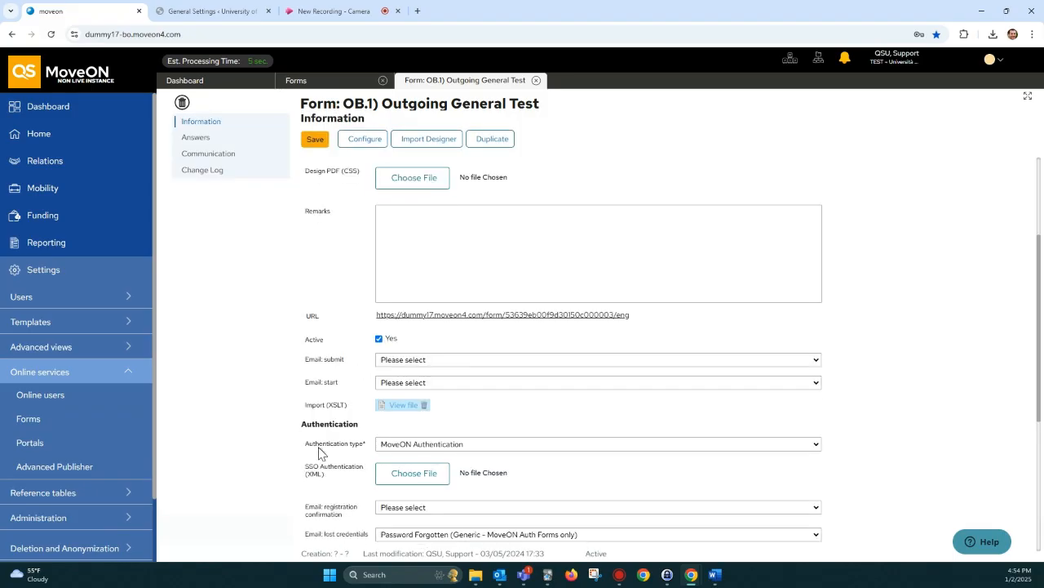
left_click_drag(320, 448, 397, 448)
left_click(397, 448)
left_click(402, 473)
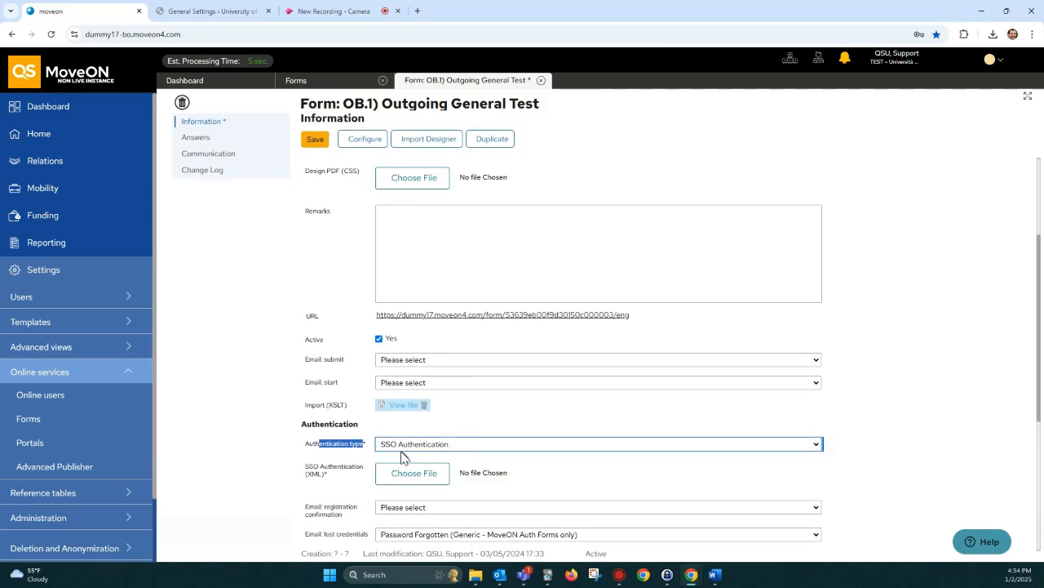
left_click_drag(310, 480, 438, 479)
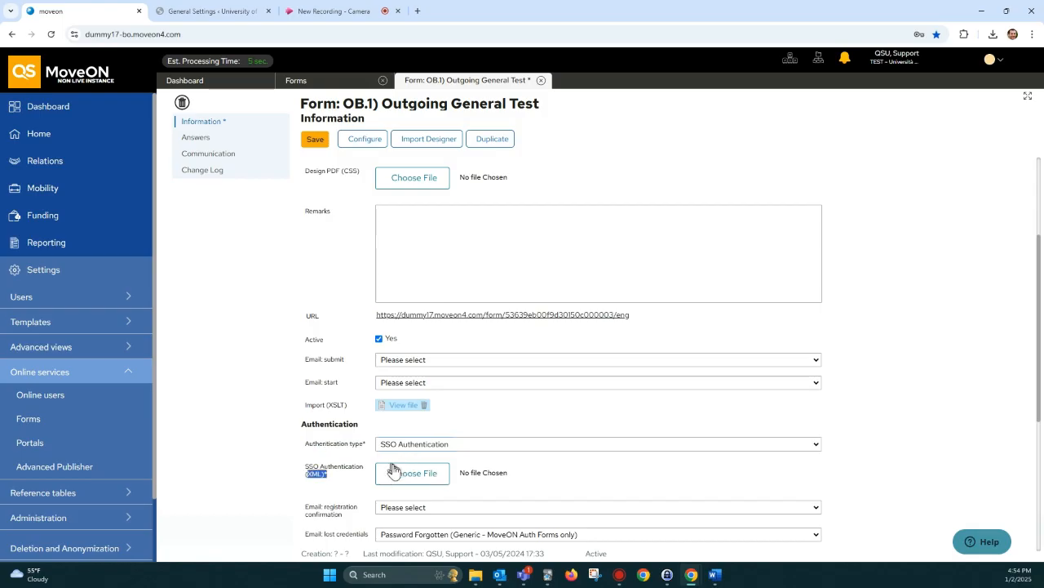
Return to Advanced Publisher, browse for an SSO XML file without choosing one, and save the general settings
left_click(194, 14)
left_click(242, 343)
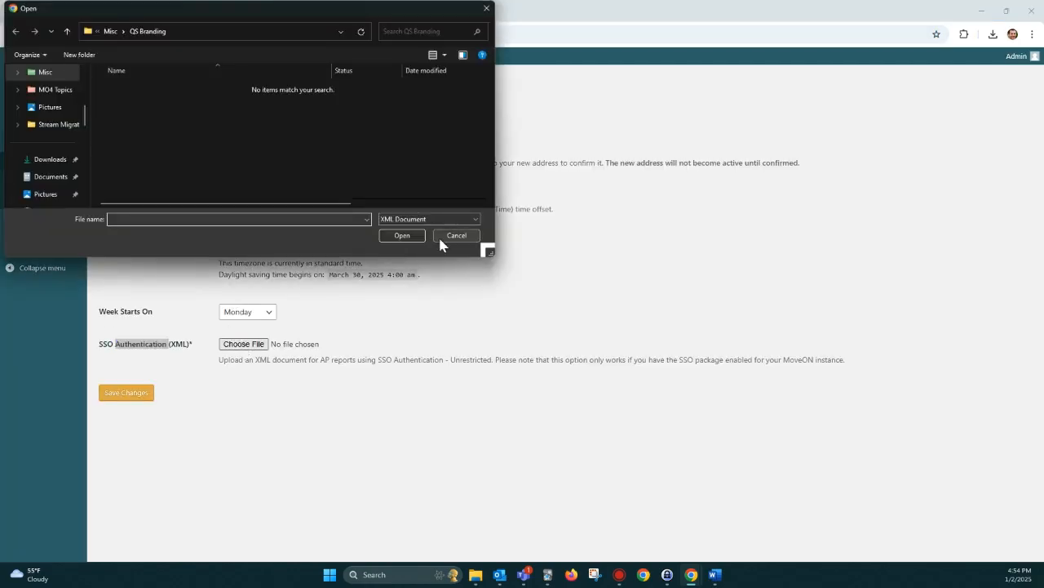
left_click(442, 236)
left_click(117, 398)
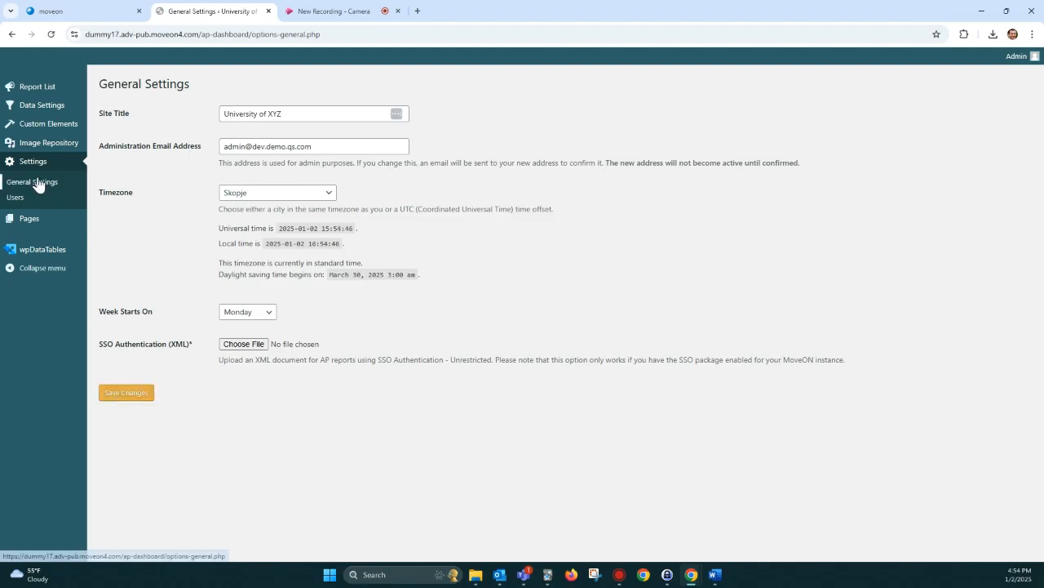
Open the Advanced Publisher users list and review the accounts and their roles
left_click(16, 198)
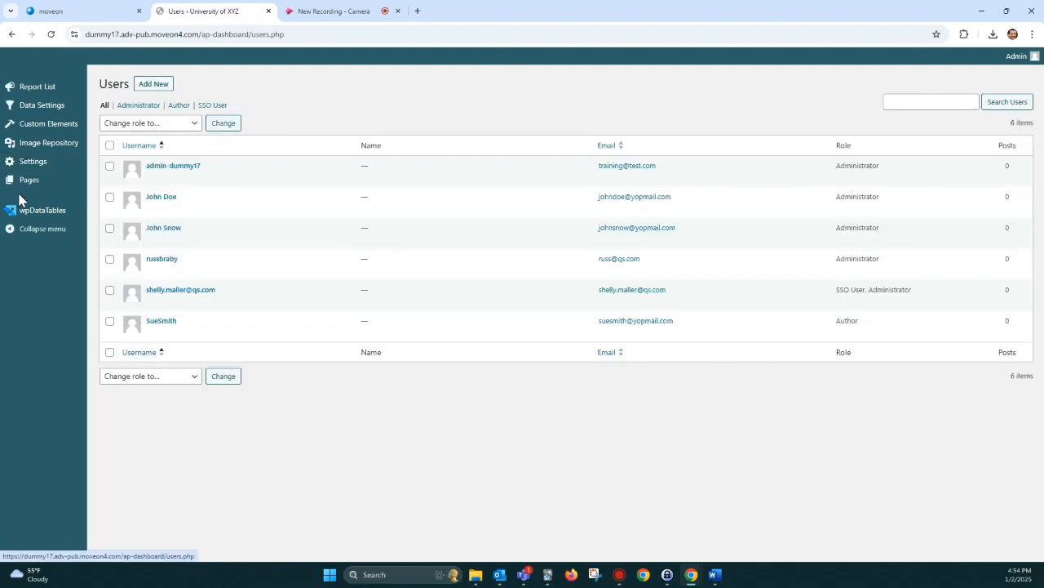
mouse_move(160, 332)
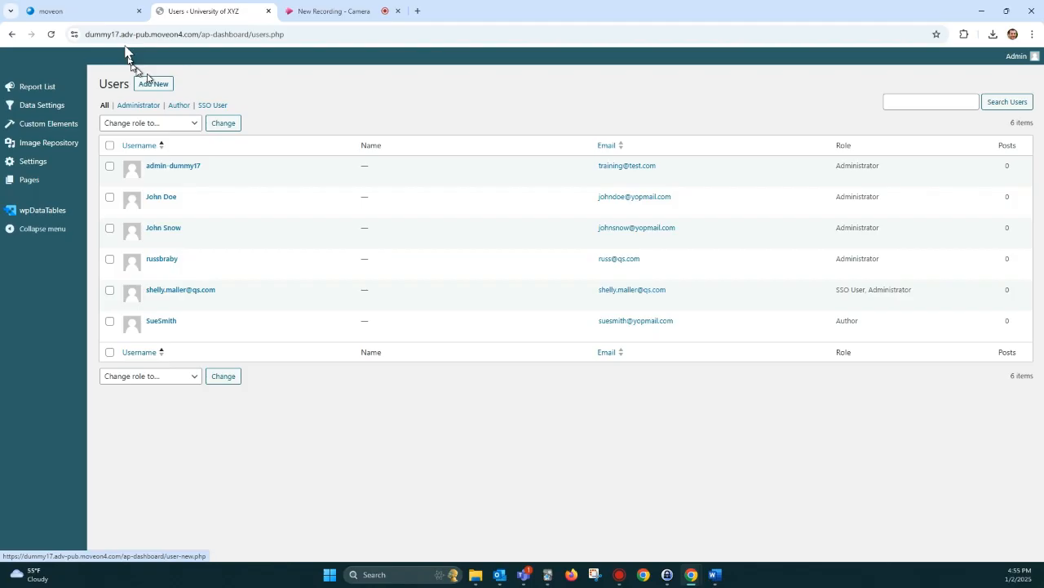
Switch to MoveON, close the OB.1) Outgoing General Test form without saving, and close the forms list
left_click(104, 8)
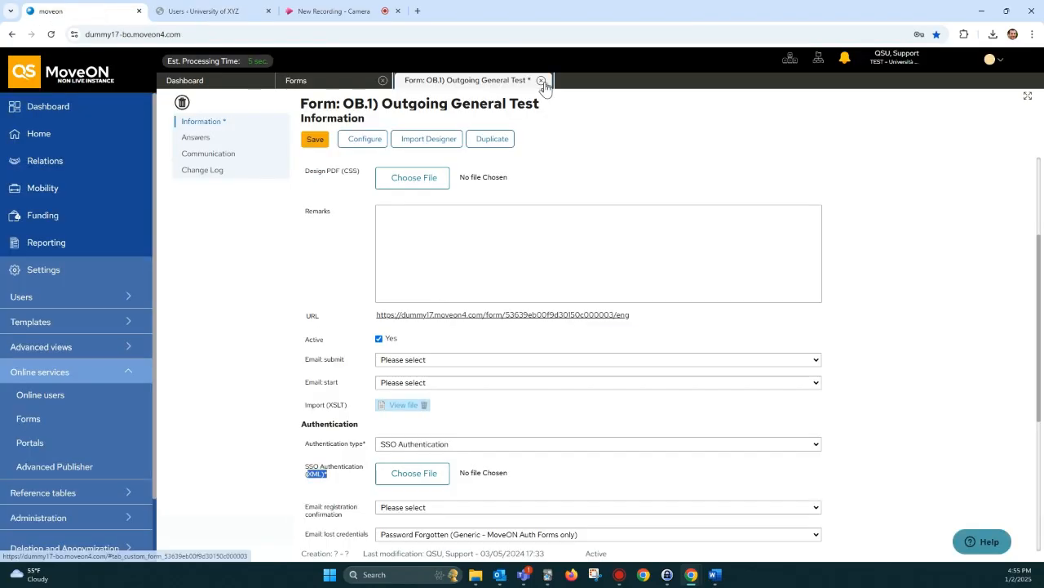
left_click(541, 80)
left_click(566, 109)
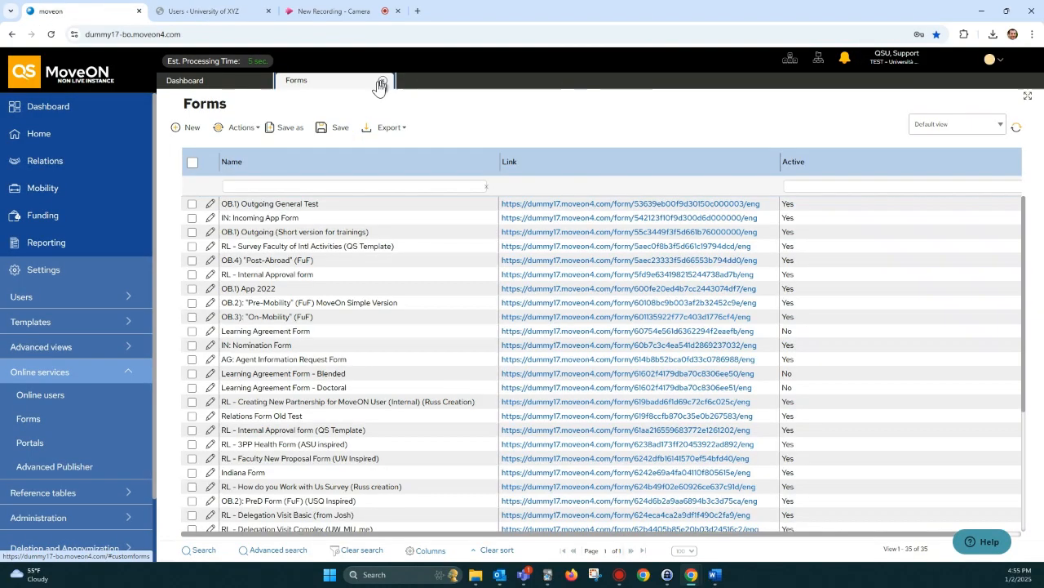
left_click(382, 84)
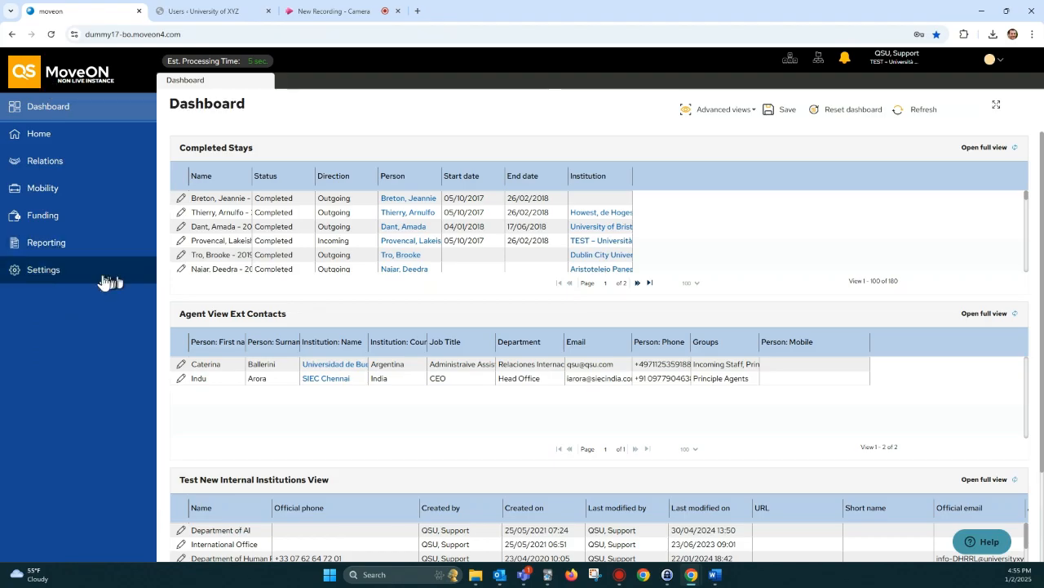
Open the MoveON users list from the settings to compare it with the Advanced Publisher users
left_click(28, 275)
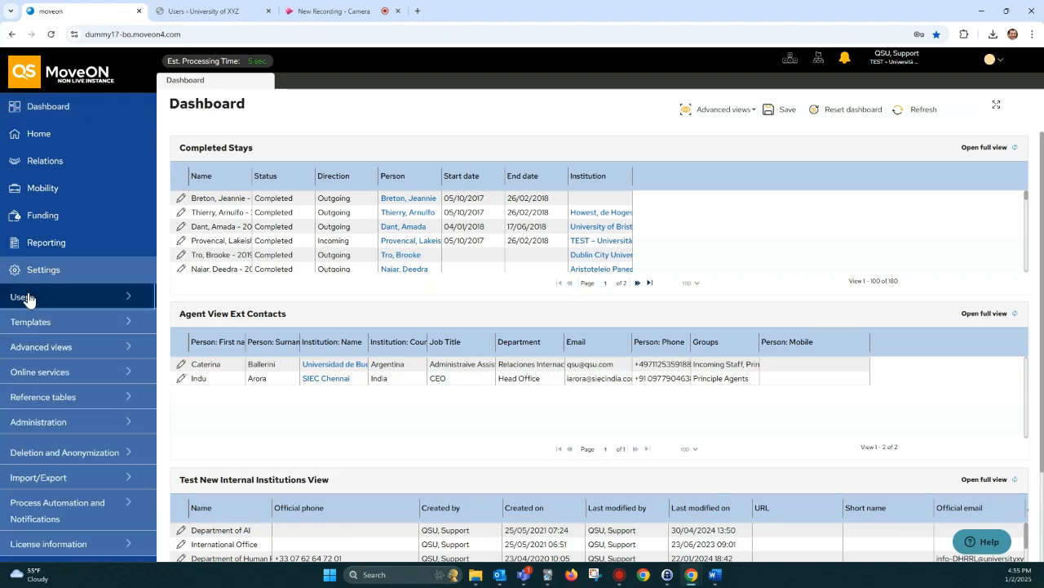
left_click(25, 296)
left_click(26, 352)
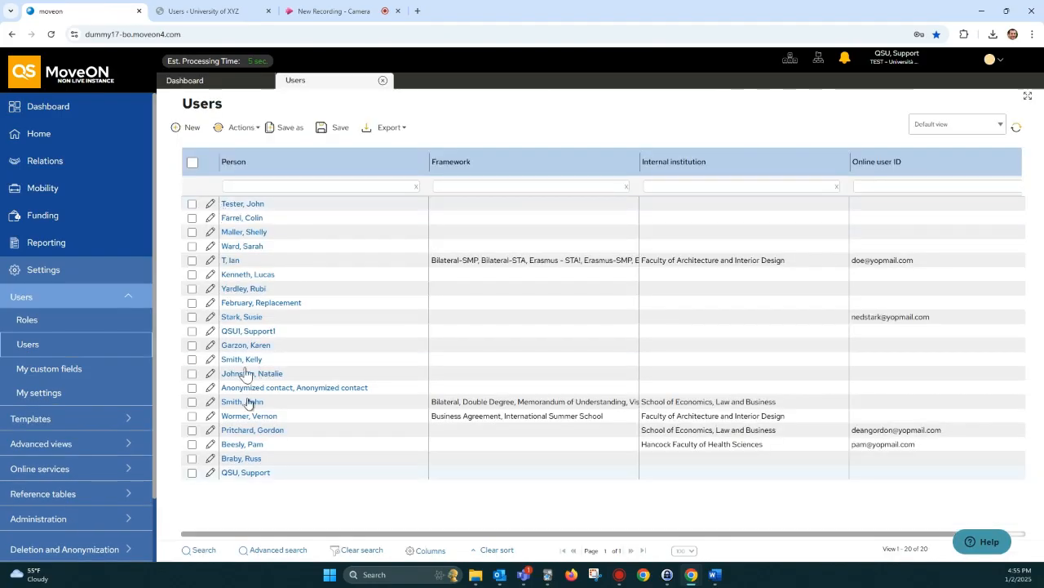
Return to Advanced Publisher, start adding a new user, and point out the required Username and Email fields
key("ctrl+Tab")
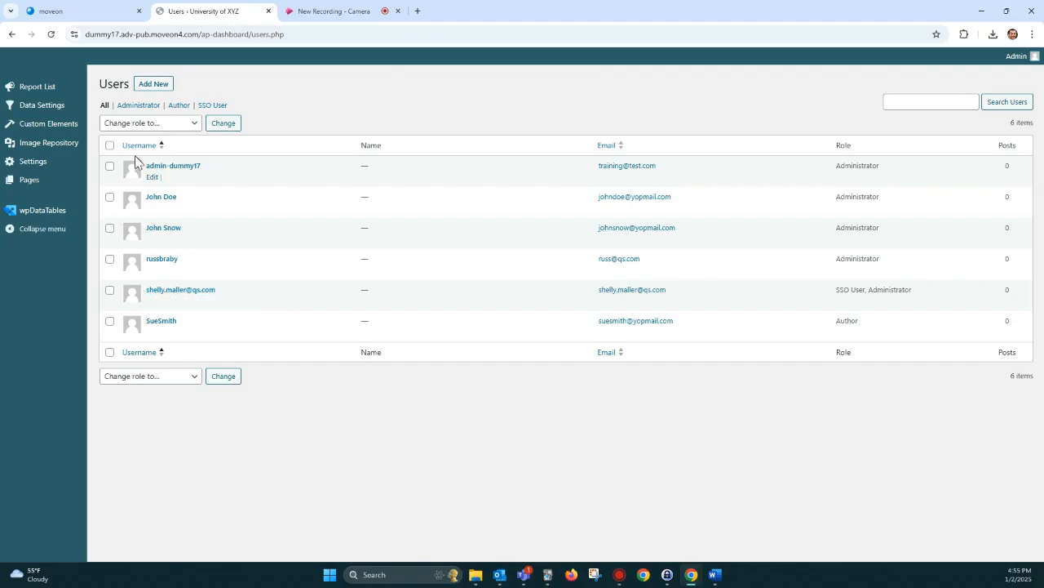
left_click(151, 84)
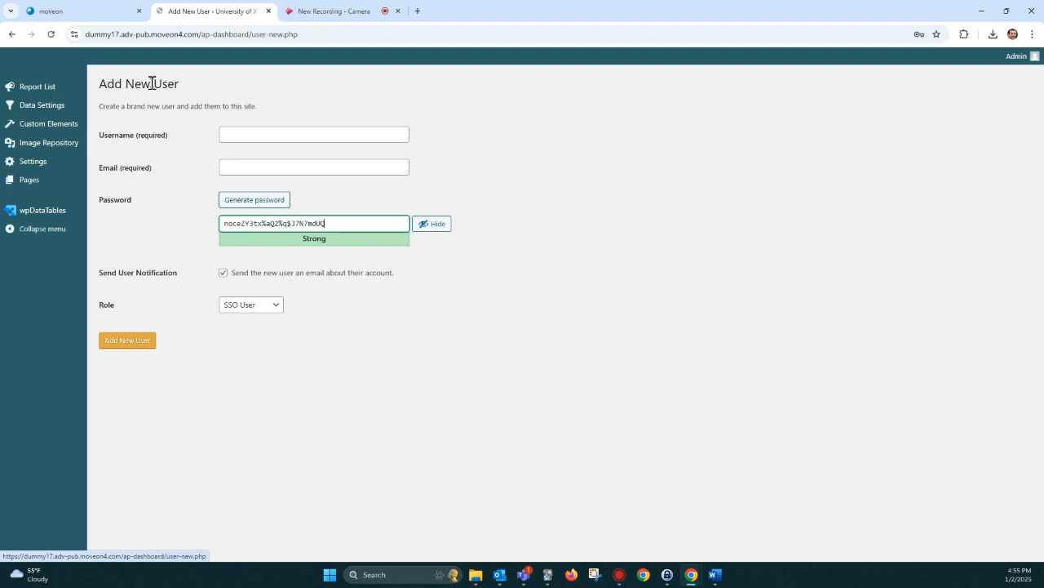
left_click_drag(119, 137, 145, 135)
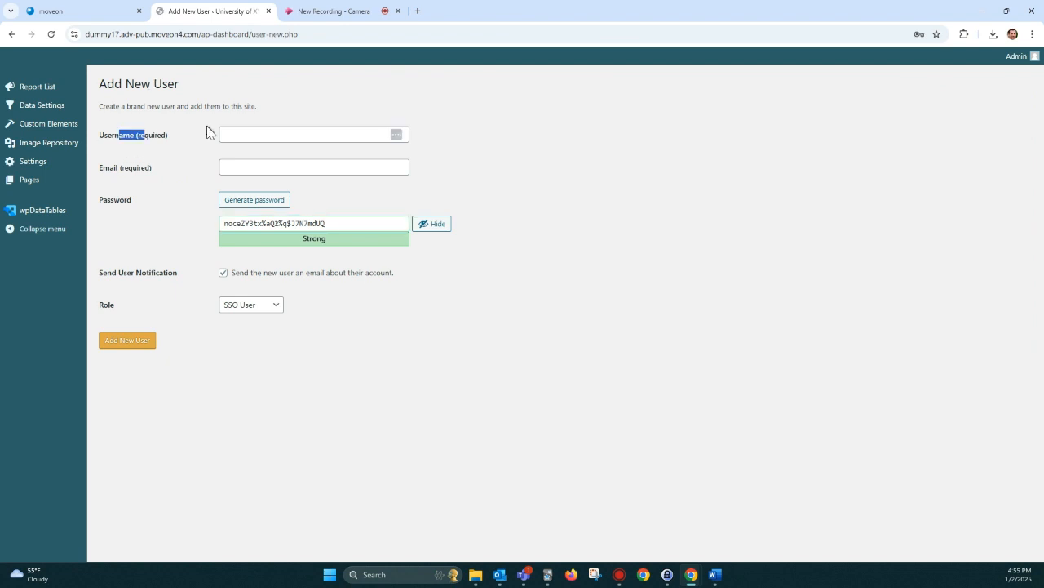
left_click(230, 169)
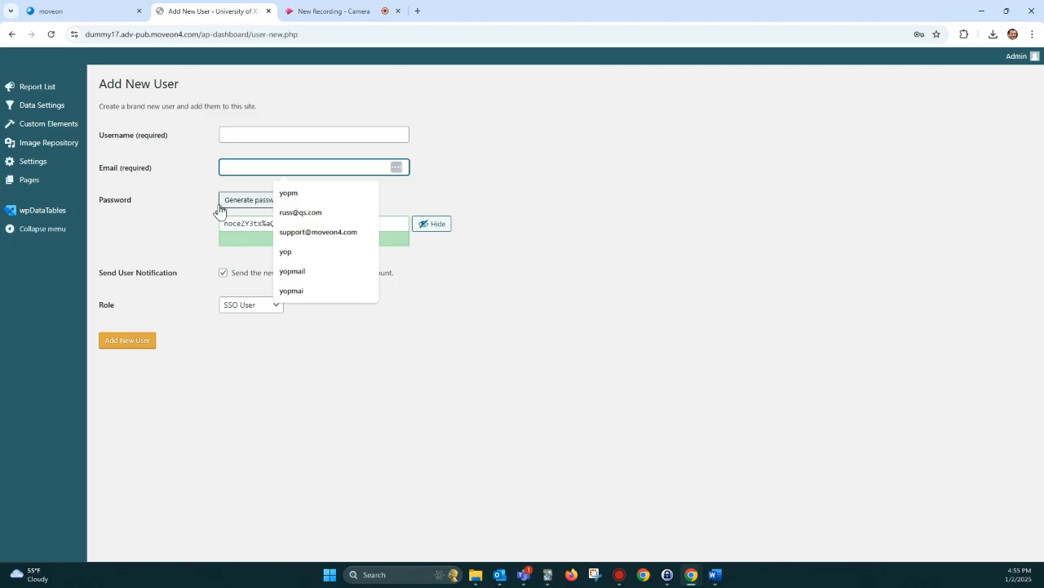
left_click(160, 249)
Try the Author role for the new user and change it to Administrator
left_click(231, 307)
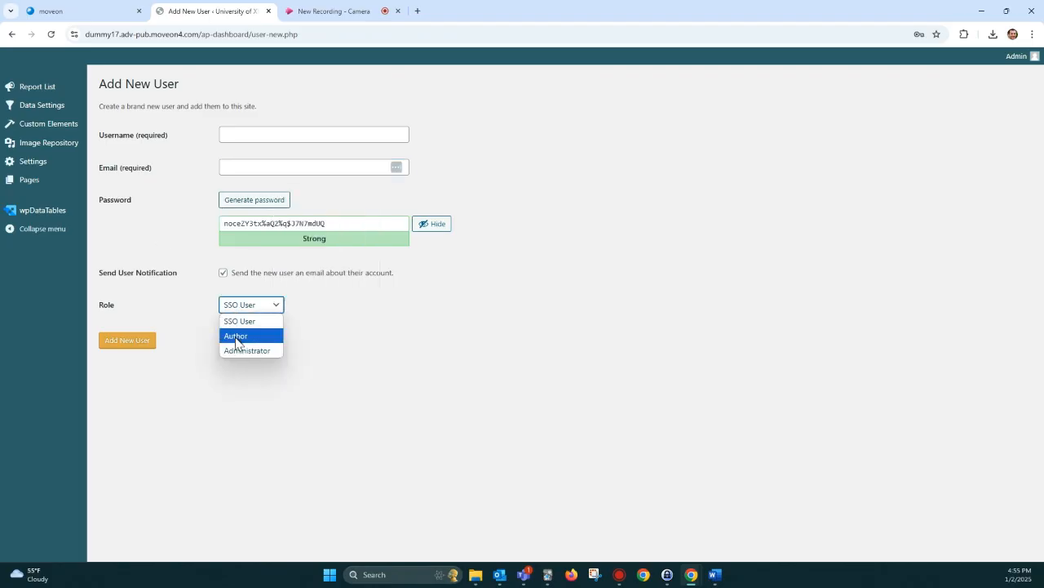
left_click(237, 336)
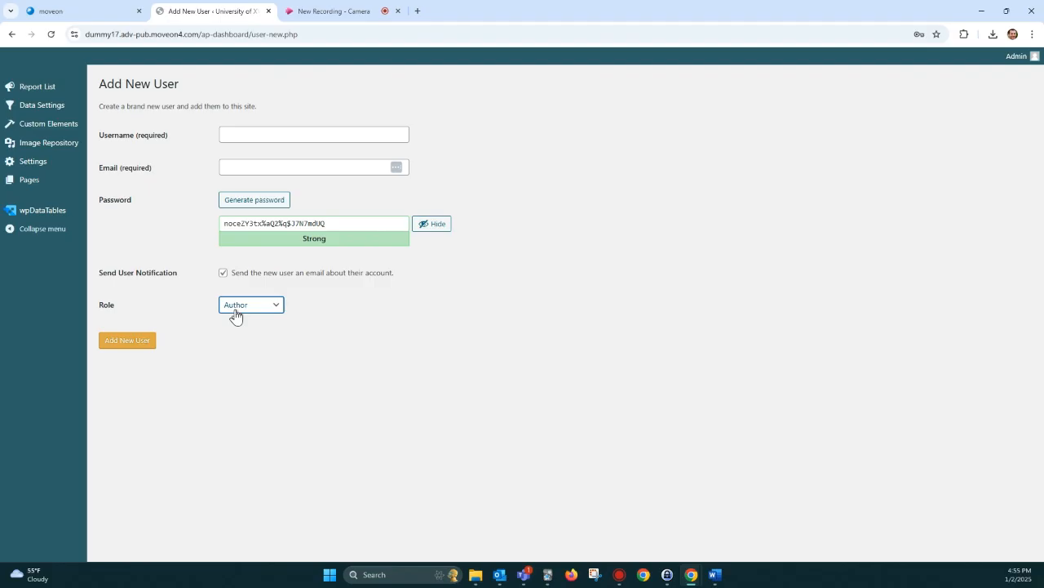
left_click(236, 314)
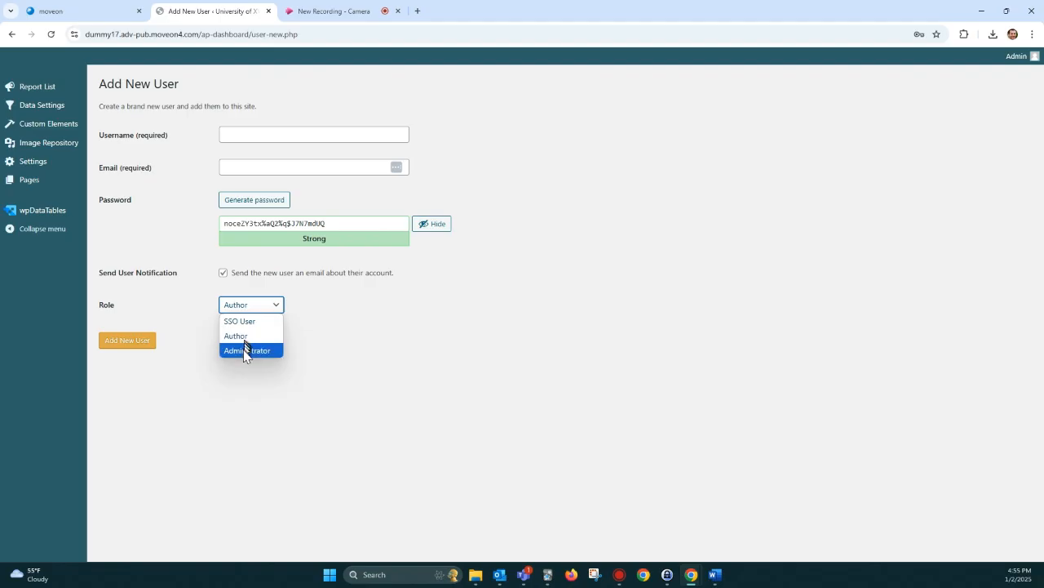
left_click(247, 350)
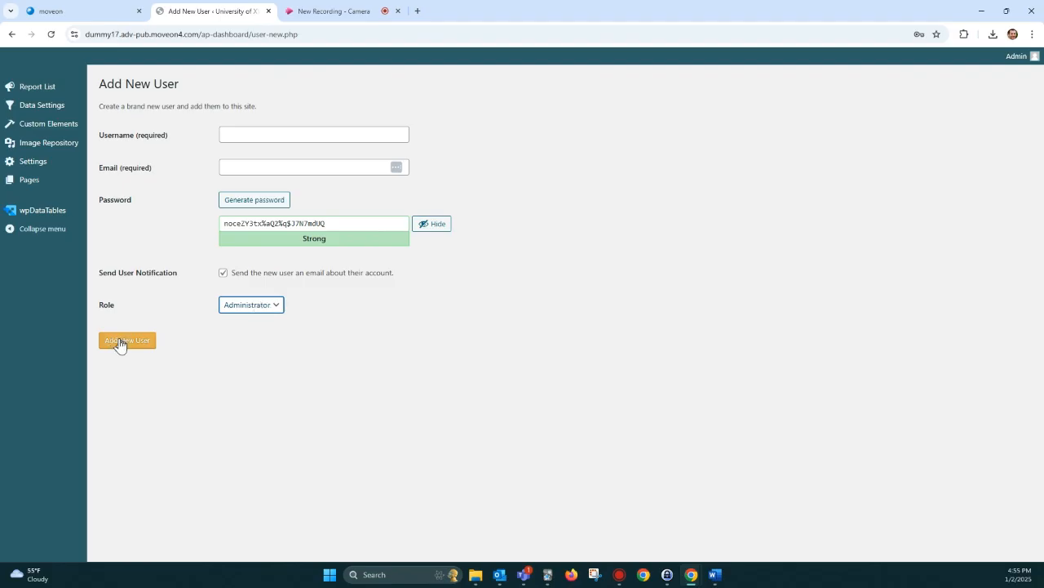
left_click(111, 173)
double_click(111, 173)
left_click(334, 10)
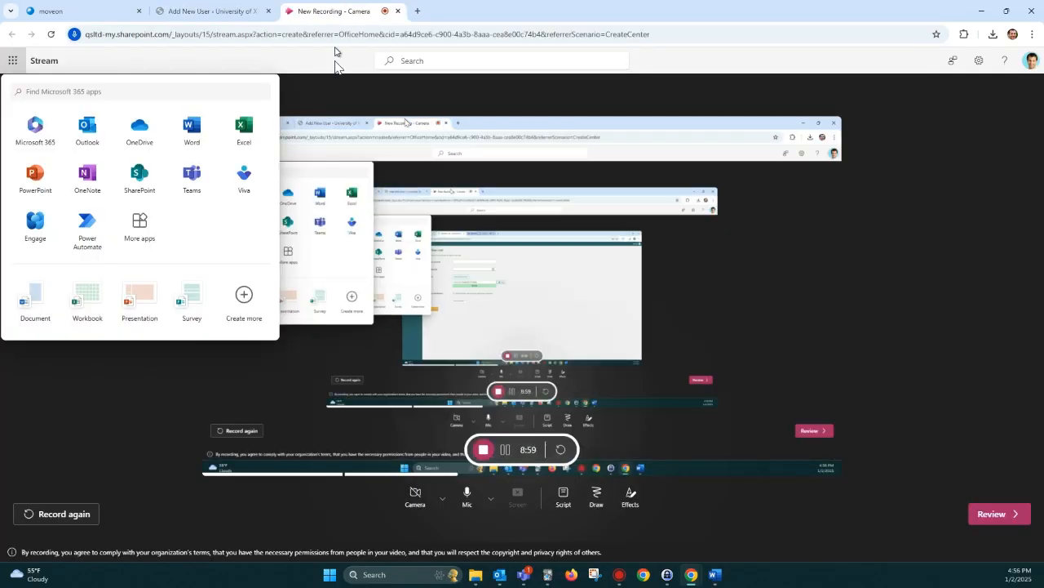